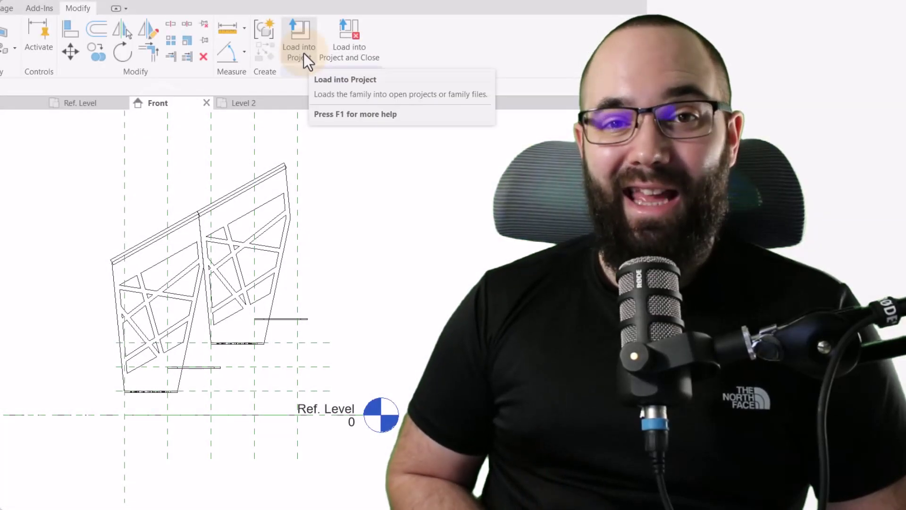
Load the stair family into the Sloped Balcony project and place it in the Level 2 plan
left_click(304, 53)
left_click(233, 202)
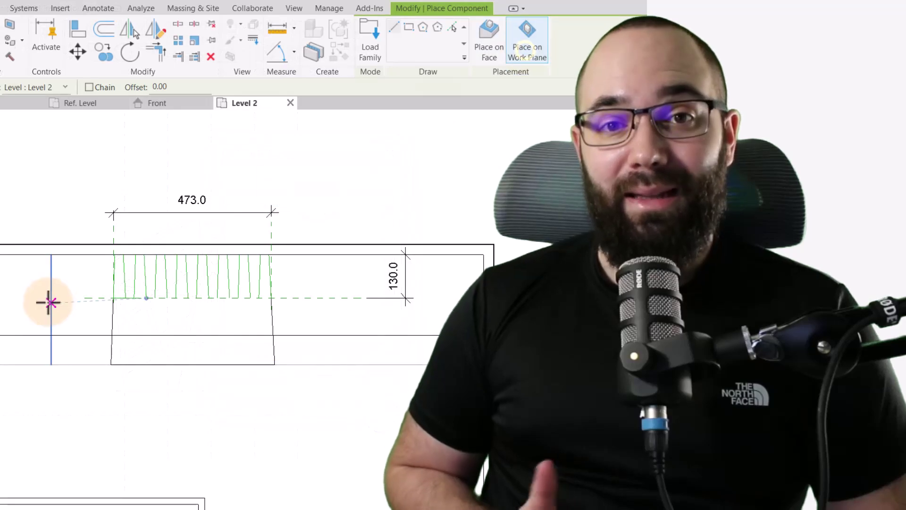
scroll(49, 299, "up", 3)
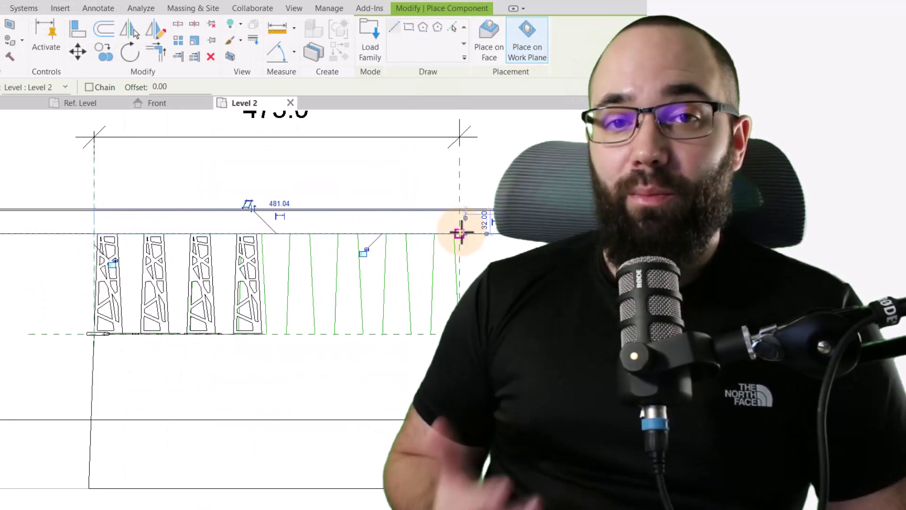
left_click(460, 233)
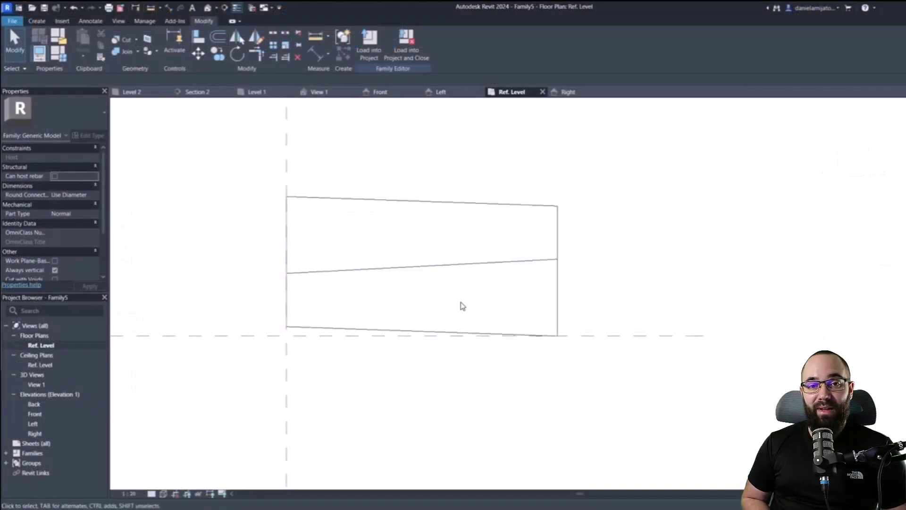
Start a new extrusion with the Step height reference plane as its work plane
left_click(37, 21)
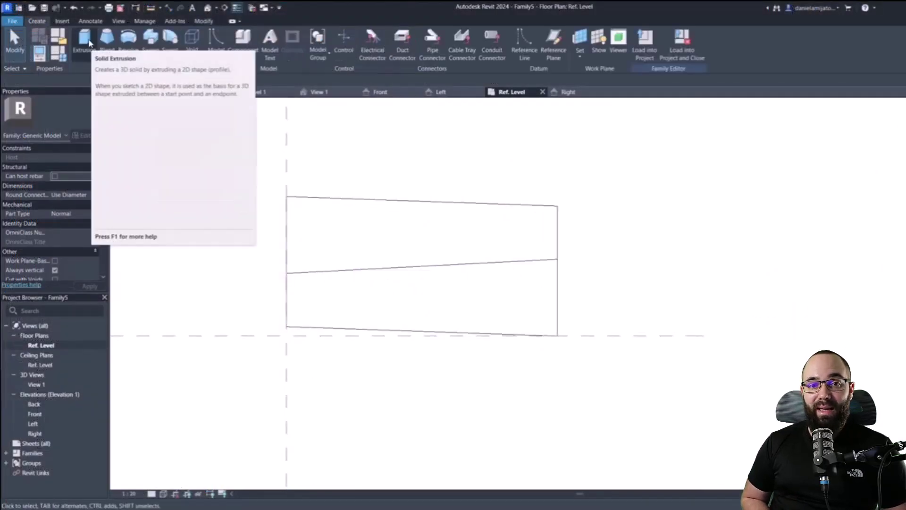
left_click(92, 41)
left_click(465, 77)
left_click(493, 259)
left_click(486, 285)
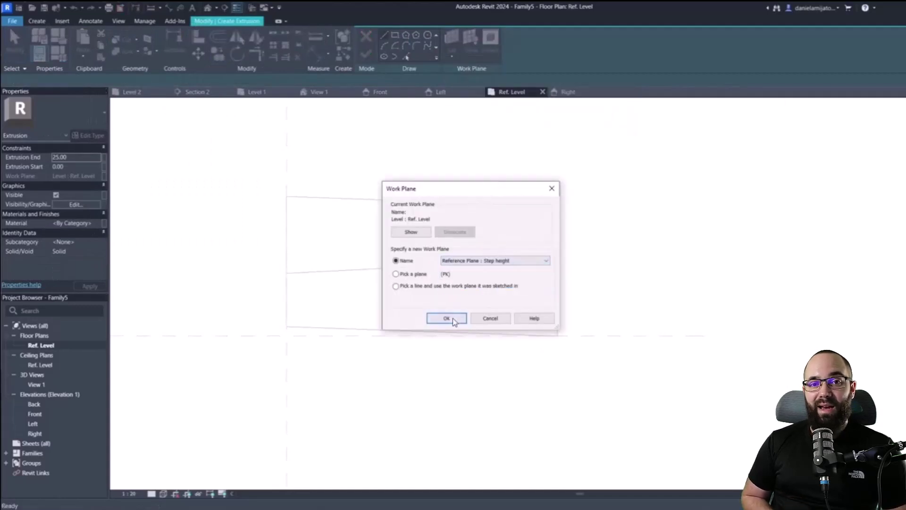
left_click(445, 318)
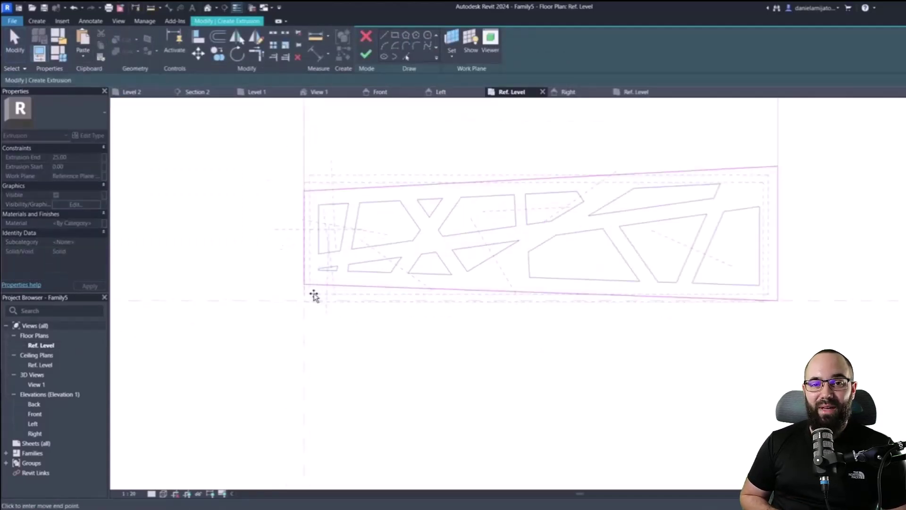
Sketch the patterned tread outline on the step 02 plane and finish the extrusion
scroll(307, 290, "up", 3)
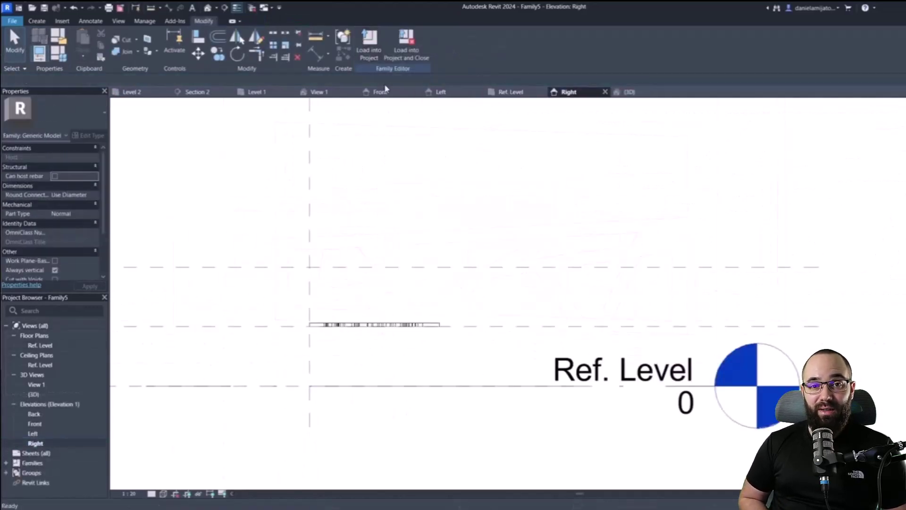
left_click(815, 266)
scroll(784, 259, "up", 2)
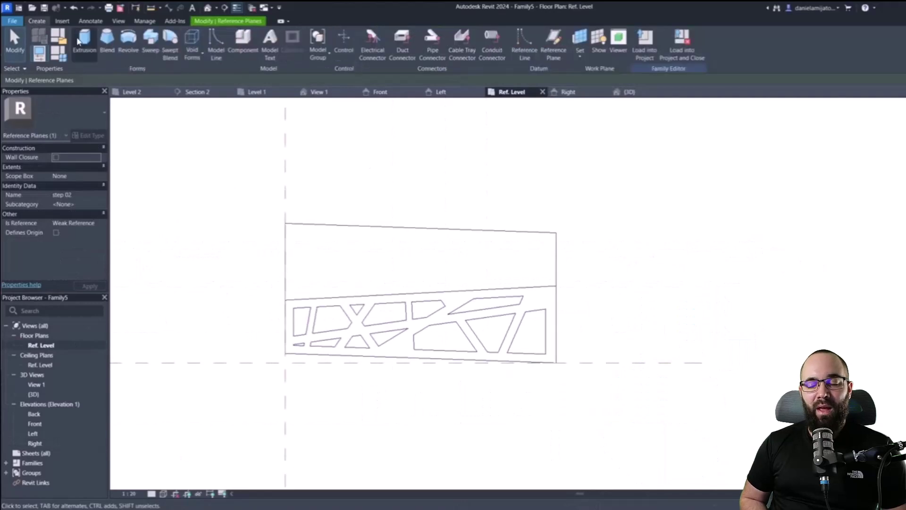
left_click(84, 42)
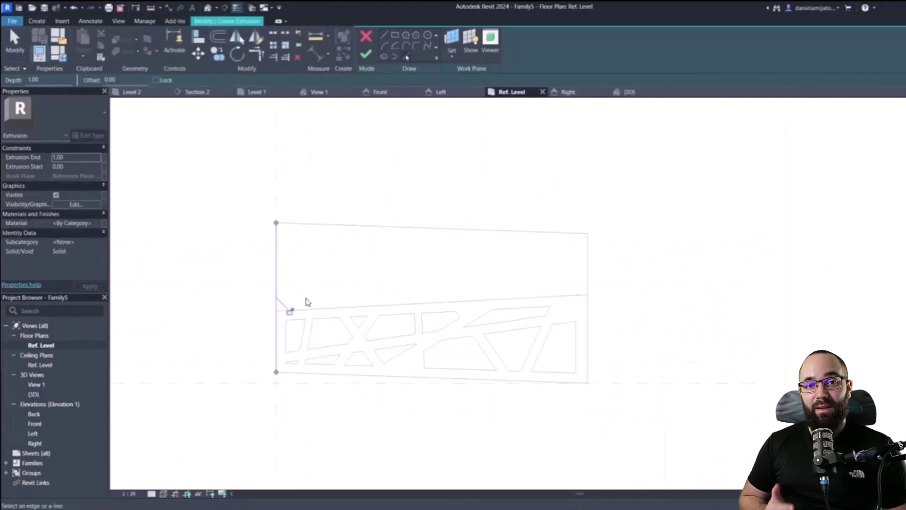
left_click(418, 236)
key("Escape")
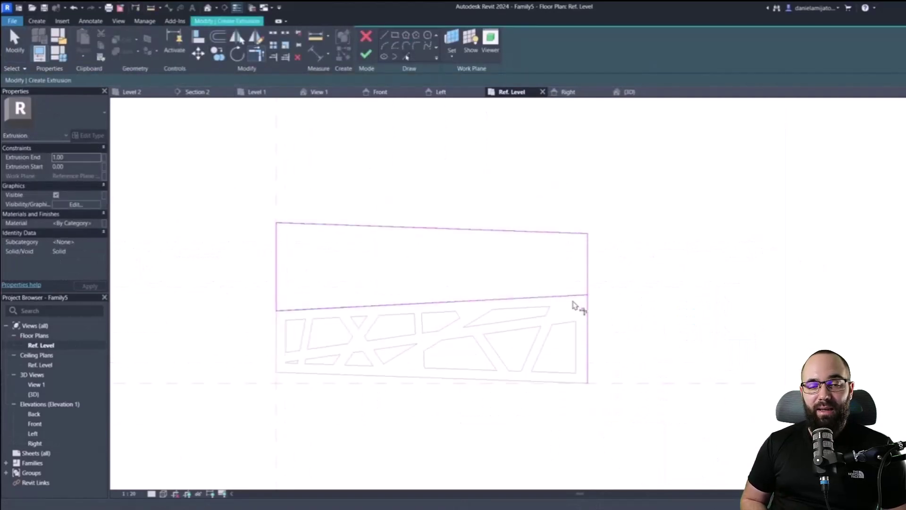
left_click(365, 54)
left_click(14, 43)
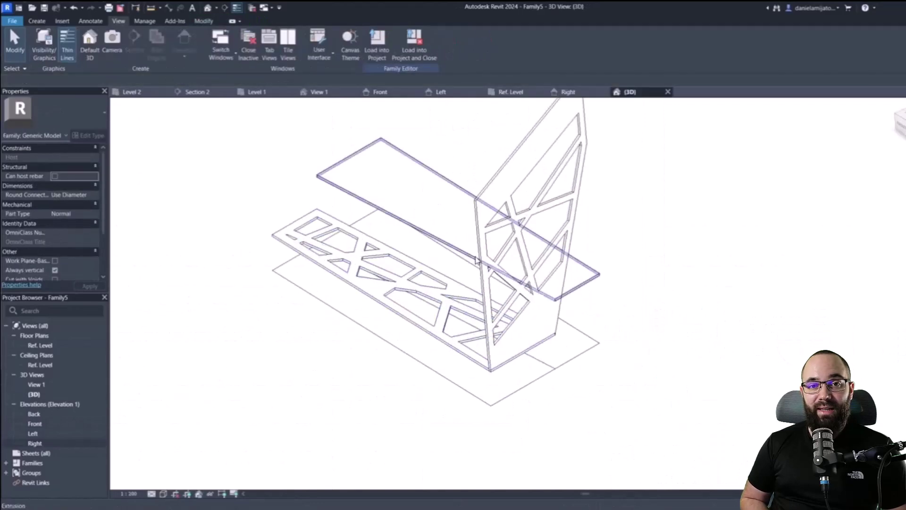
Join the tread extrusion to the step's side panel and inspect it in 3D
scroll(330, 254, "up", 4)
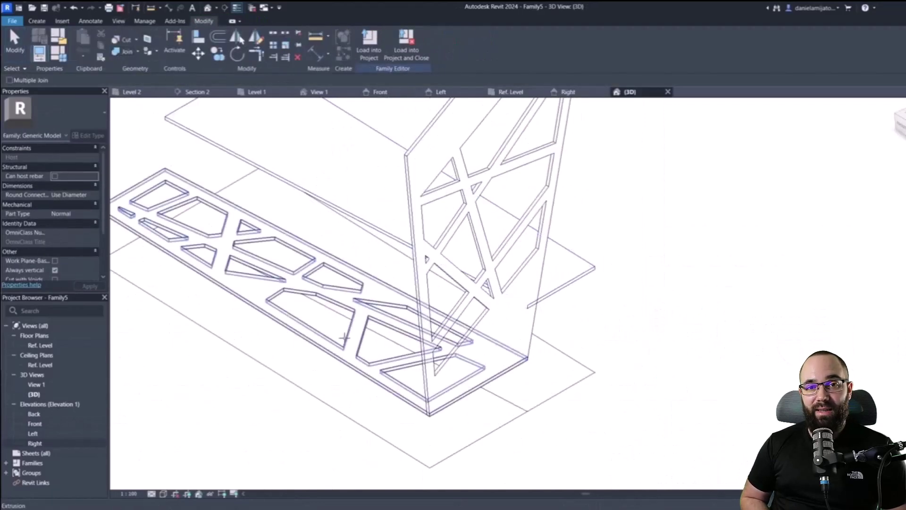
scroll(552, 307, "down", 2)
key("Escape")
key("Escape")
scroll(493, 399, "up", 4)
middle_click_drag(486, 374, 559, 343, "shift")
scroll(569, 317, "down", 3)
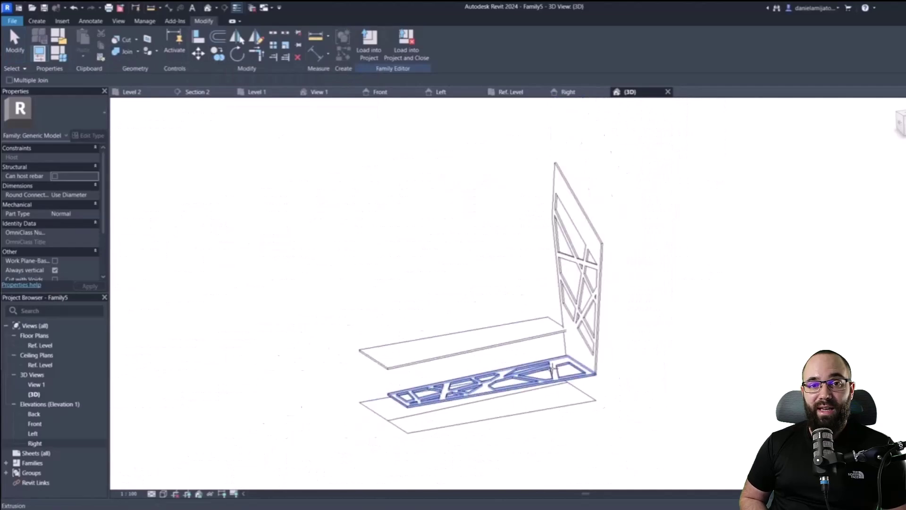
scroll(558, 343, "up", 2)
scroll(275, 204, "down", 3)
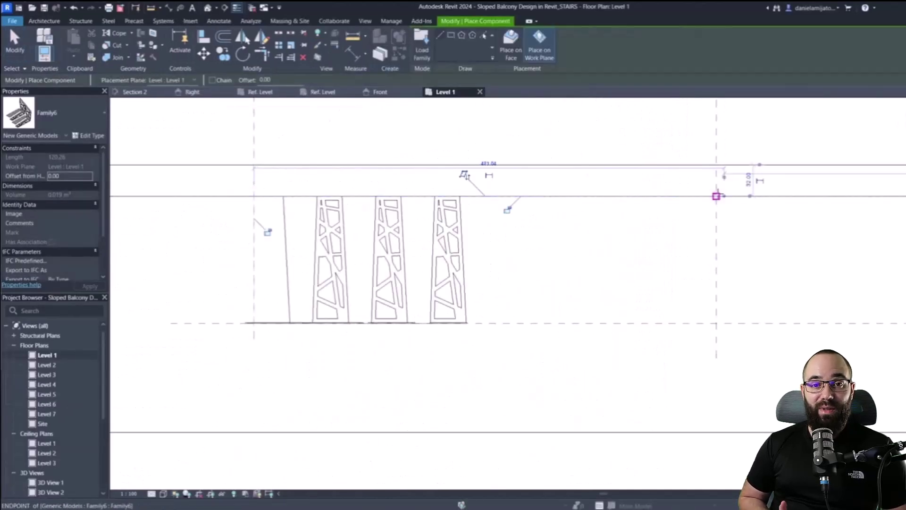
scroll(466, 289, "down", 3)
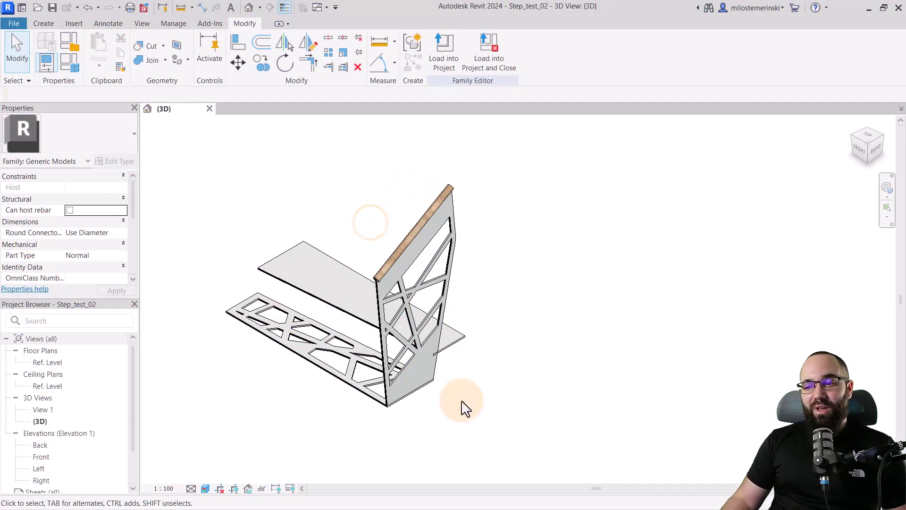
Create a new family from the English Metric Generic Model line based.rft template
mouse_move(461, 406)
middle_mouse_down("shift")
mouse_move(463, 381)
mouse_move(434, 394)
mouse_move(476, 402)
middle_mouse_up("shift")
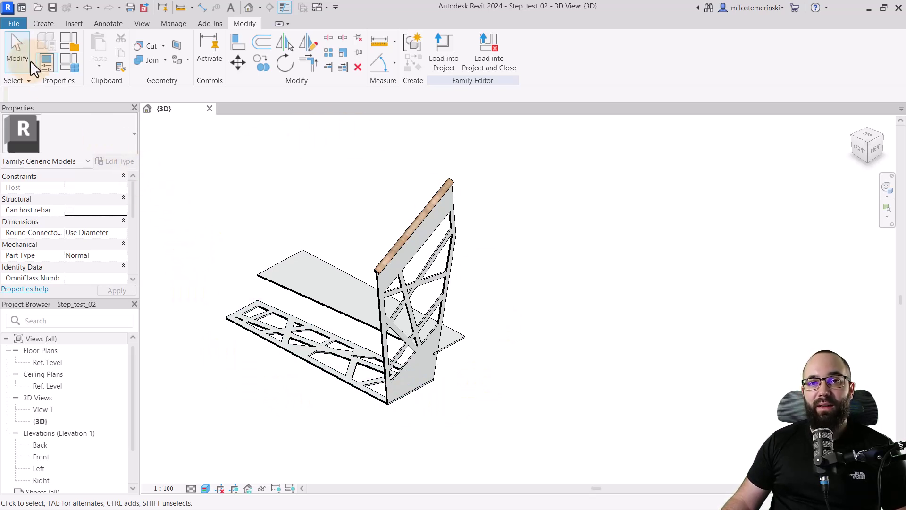
left_click(13, 24)
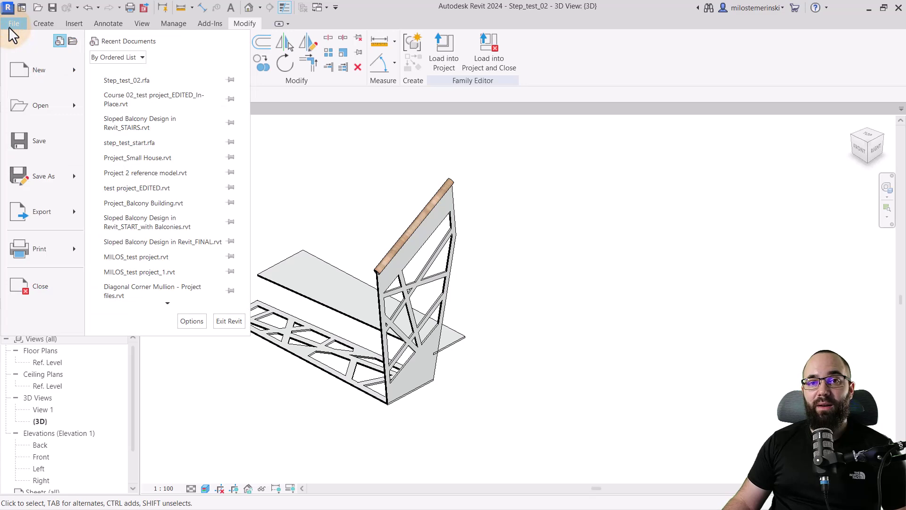
mouse_move(46, 75)
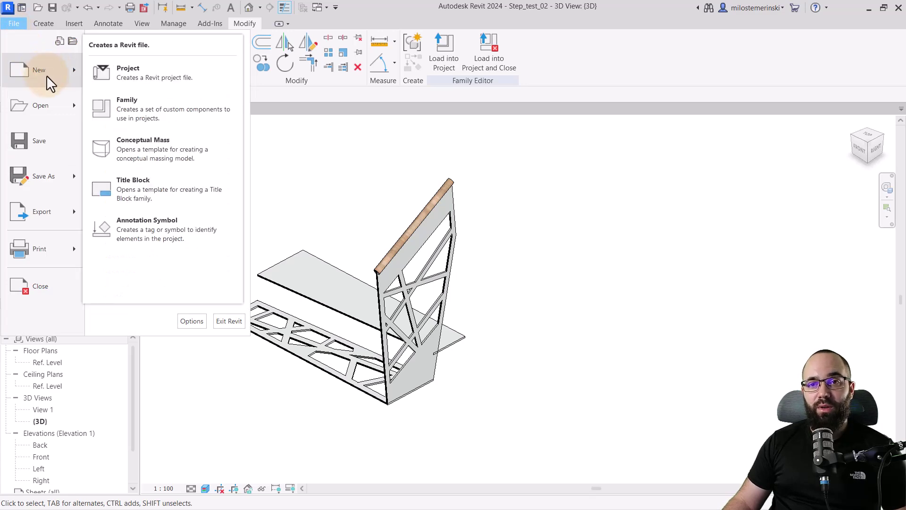
left_click(136, 107)
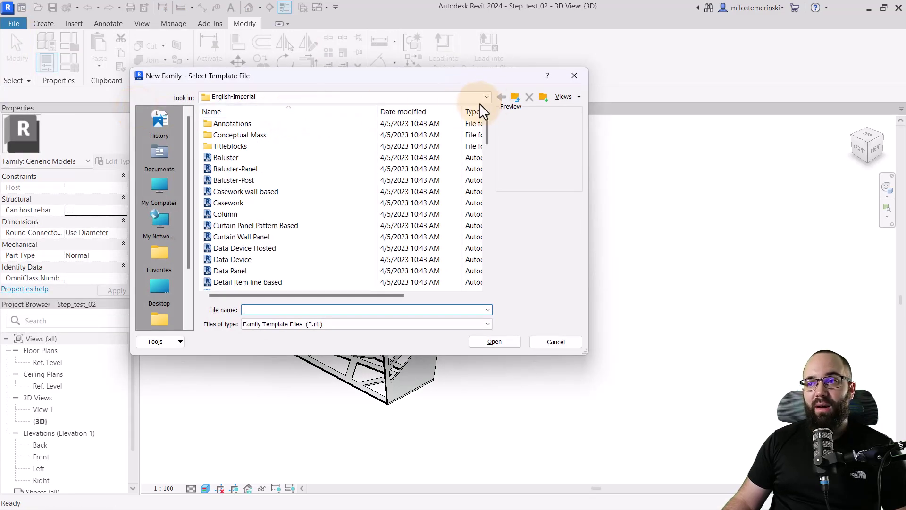
left_click(515, 98)
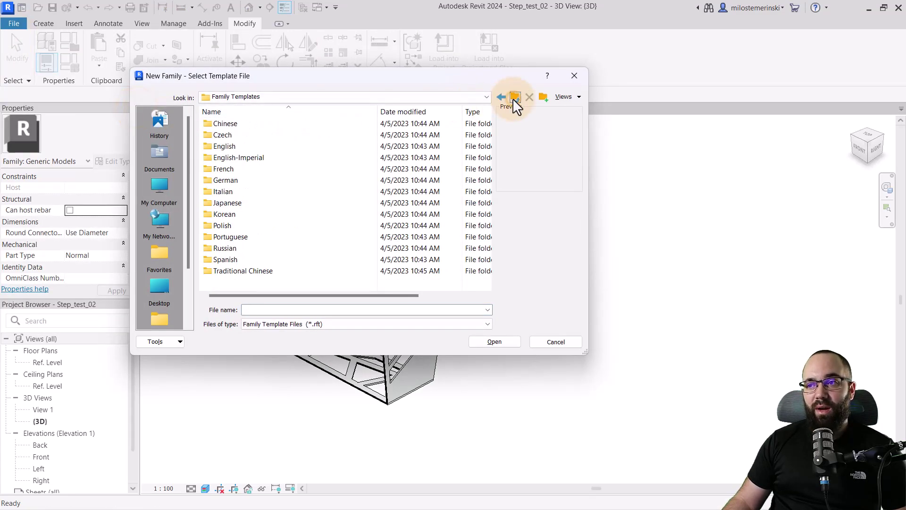
double_click(239, 147)
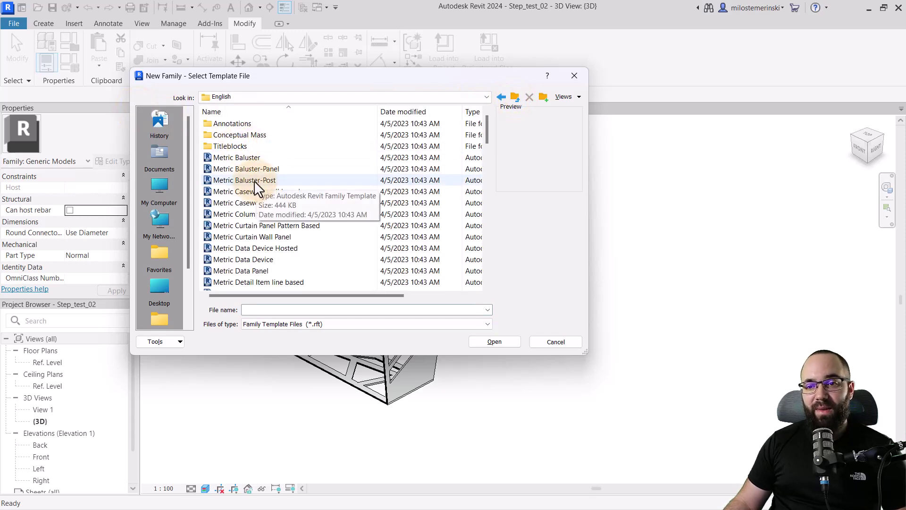
scroll(255, 189, "down", 10)
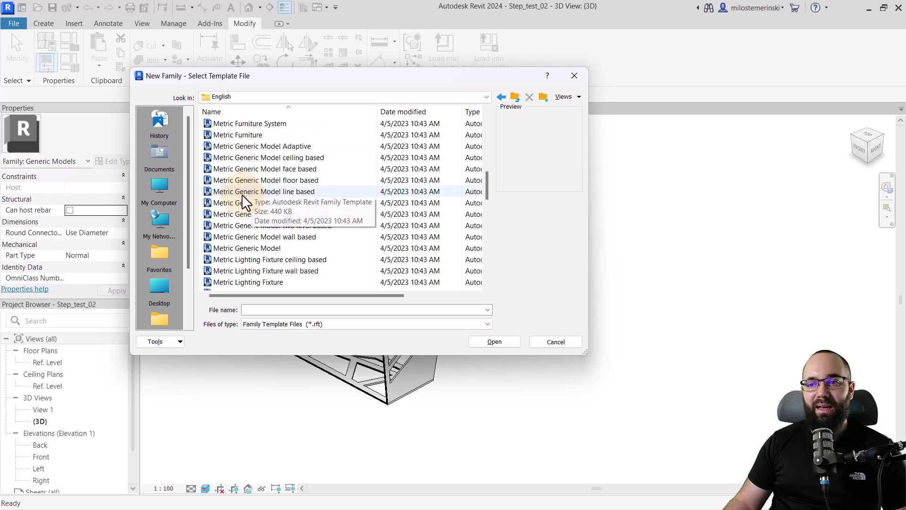
left_click(243, 193)
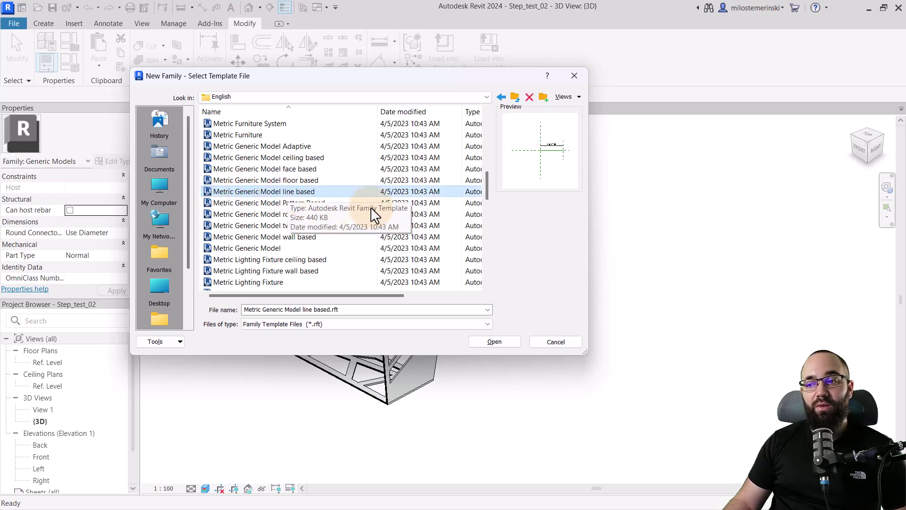
Load Step_test_02 into Family1, rotated vertically, at the reference-plane intersection
left_click(483, 344)
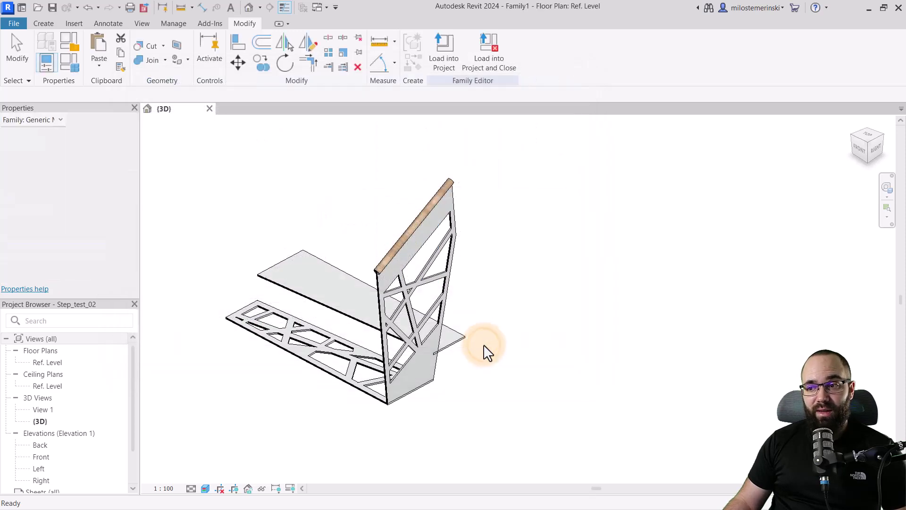
middle_click_drag(462, 317, 248, 326)
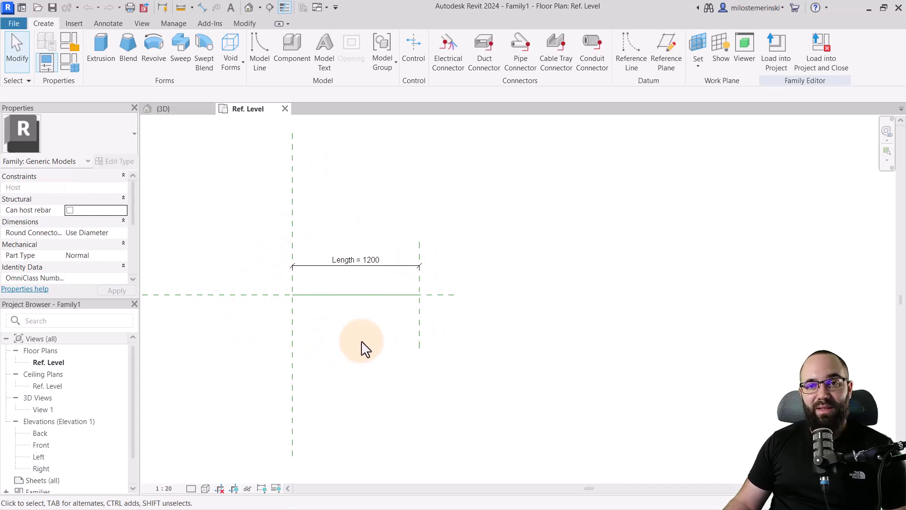
left_click(162, 107)
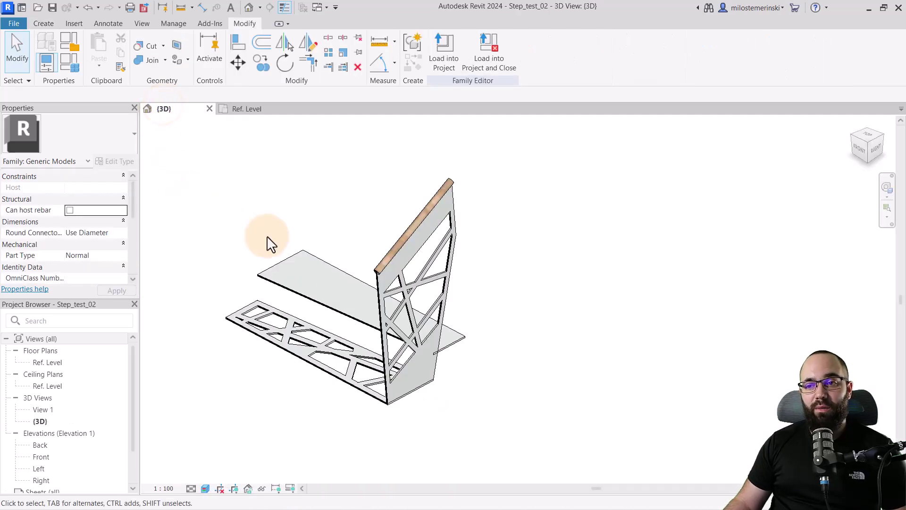
left_click(437, 72)
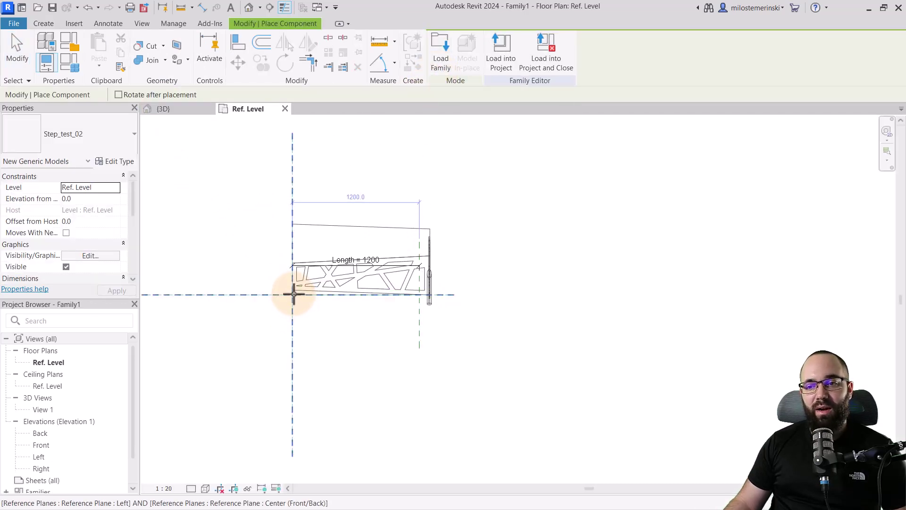
key("space")
key("space")
key("space")
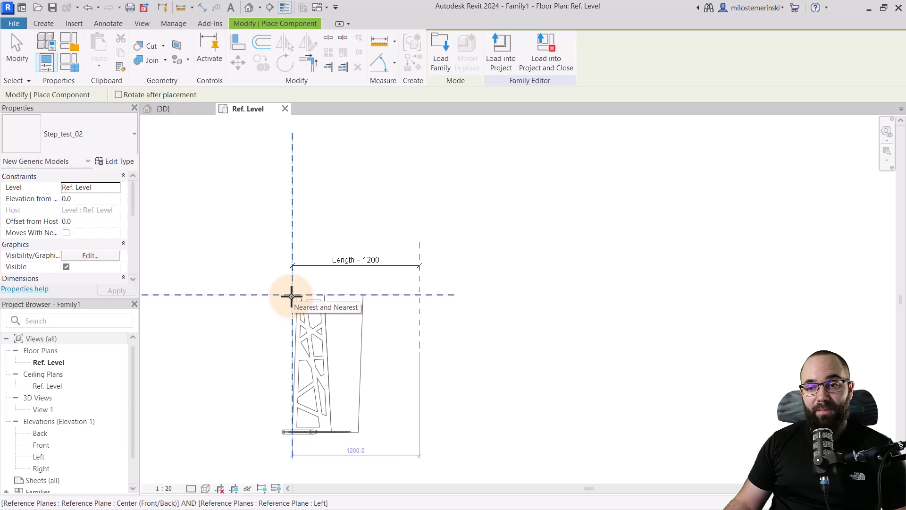
left_click(291, 296)
key("Escape")
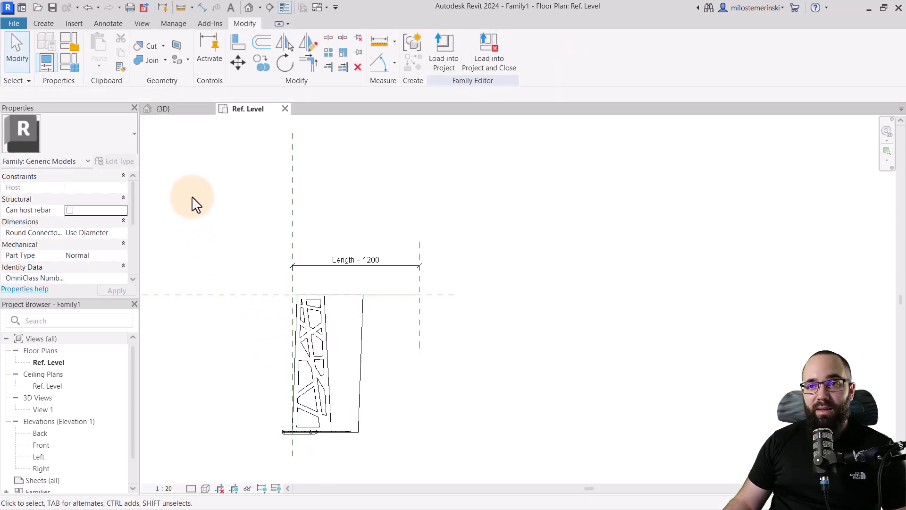
Align and lock the step's edges to the horizontal and Left reference planes
left_click(245, 47)
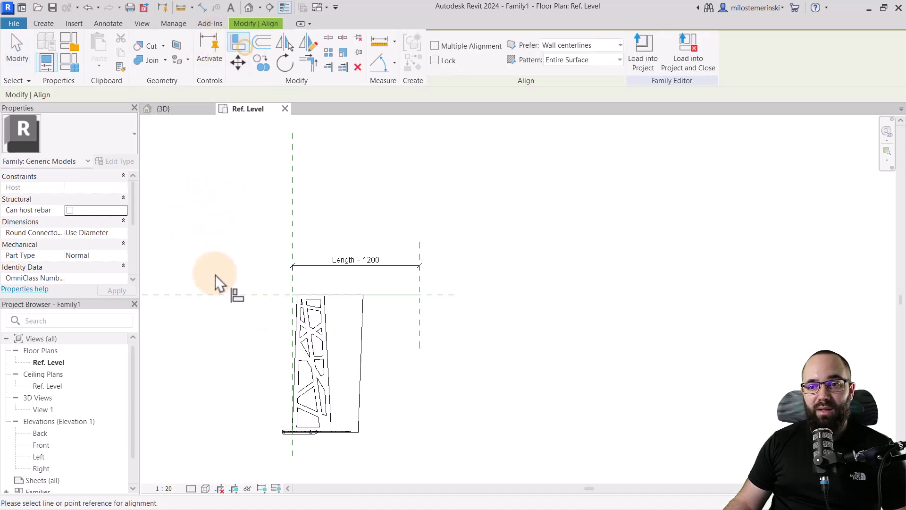
left_click(212, 295)
left_click(318, 294)
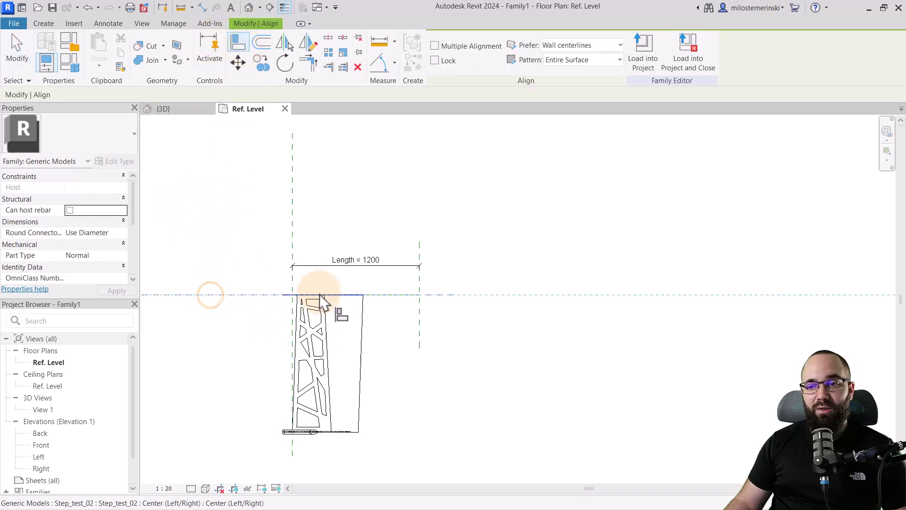
left_click(292, 289)
left_click(291, 316)
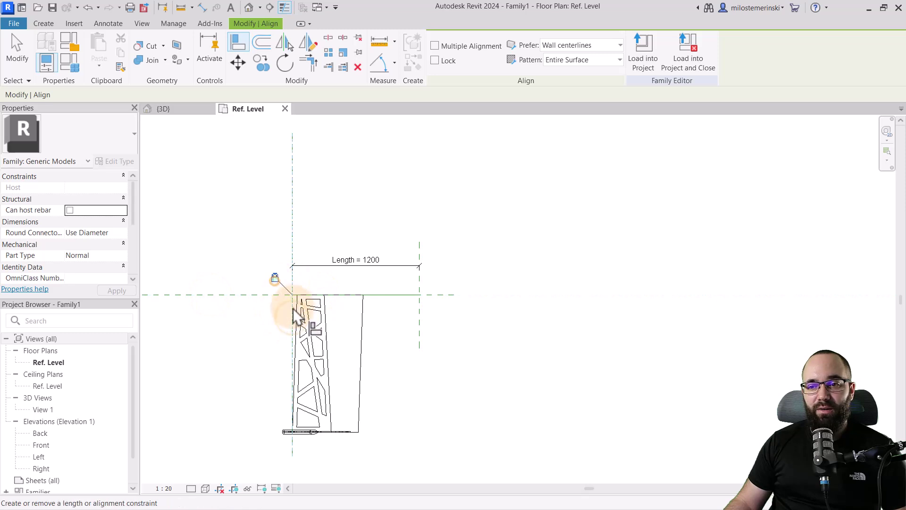
key("Escape")
key("Escape")
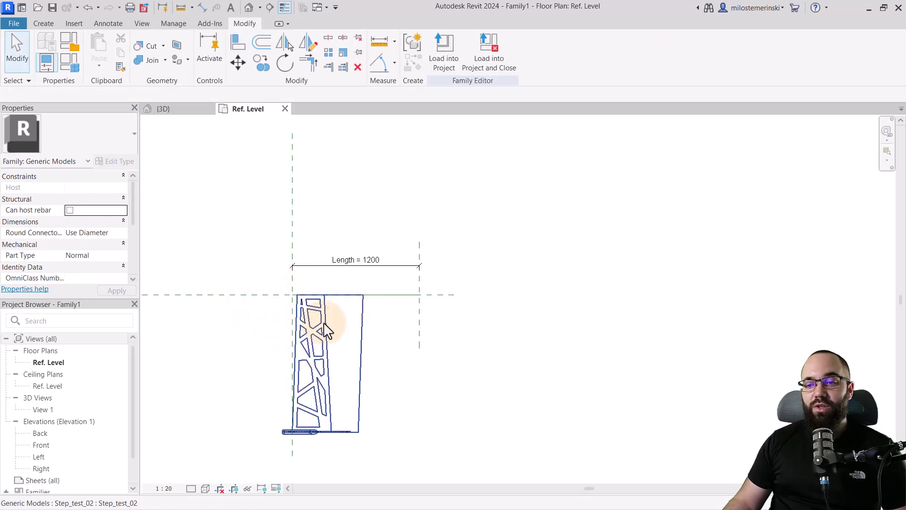
middle_click_drag(367, 367, 325, 330)
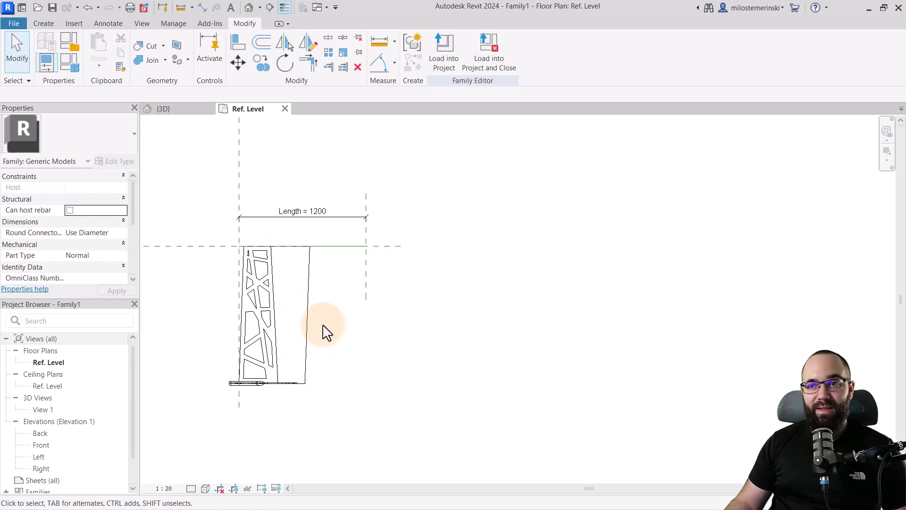
Draw a vertical reference plane through the step
left_click(40, 24)
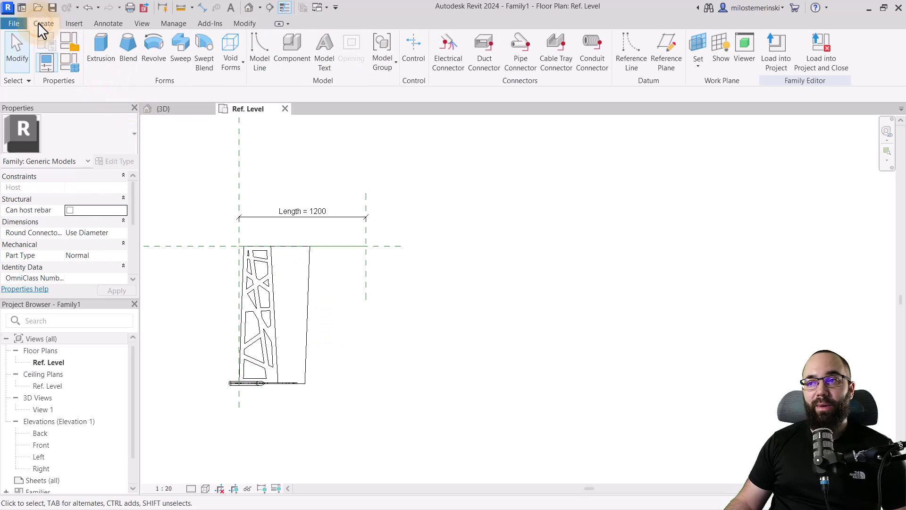
left_click(664, 67)
scroll(278, 267, "up", 4)
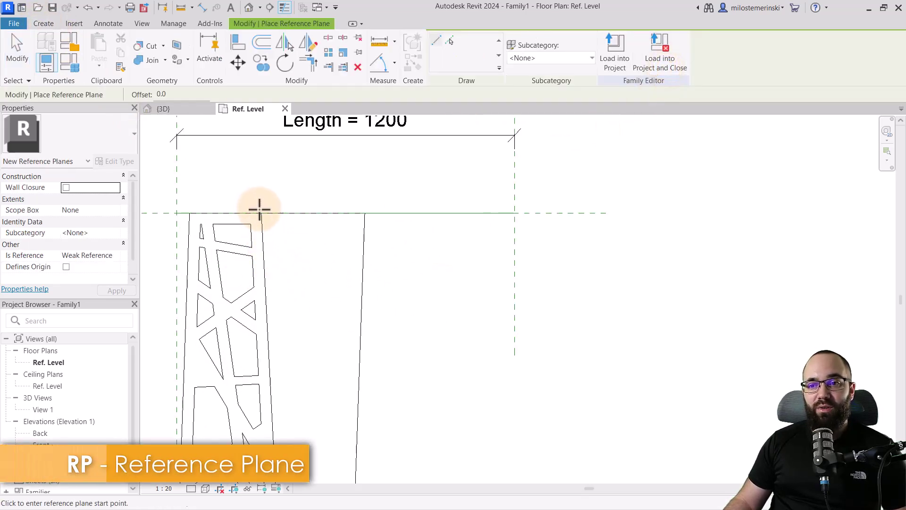
left_click(260, 211)
scroll(259, 211, "down", 3)
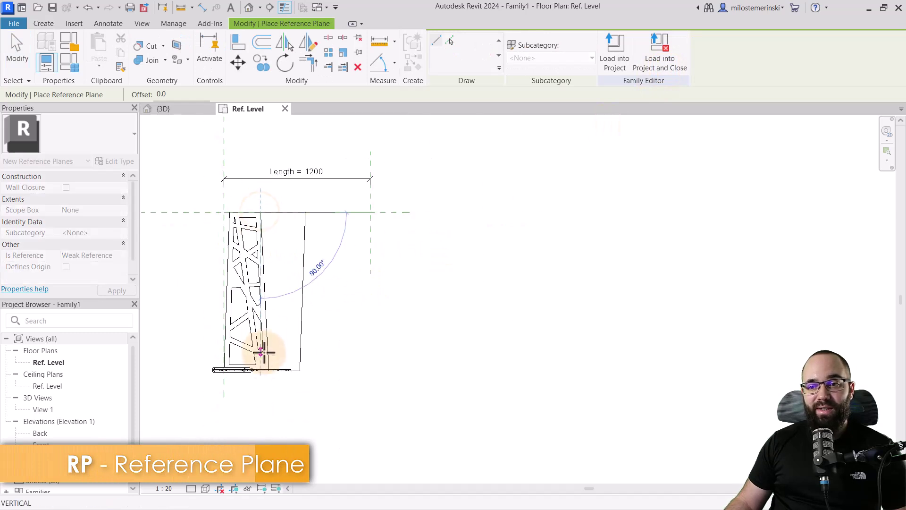
left_click(261, 397)
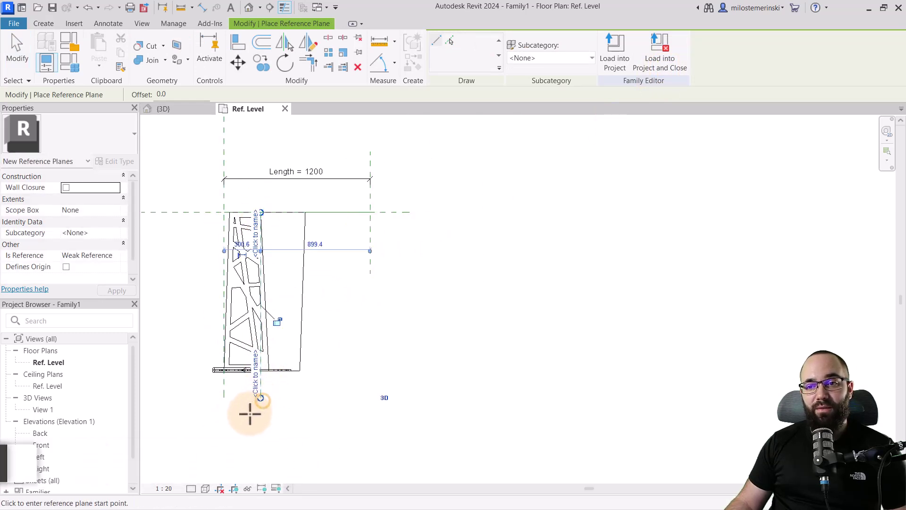
key("Escape")
Copy the vertical plane twice further right within the 1200 length, then view the Front elevation
scroll(250, 418, "up", 2)
left_click(263, 384)
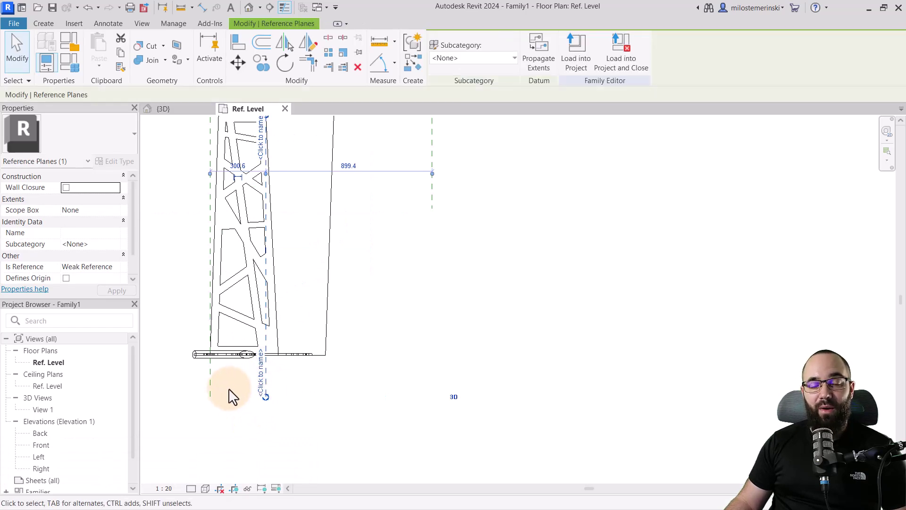
left_click(265, 61)
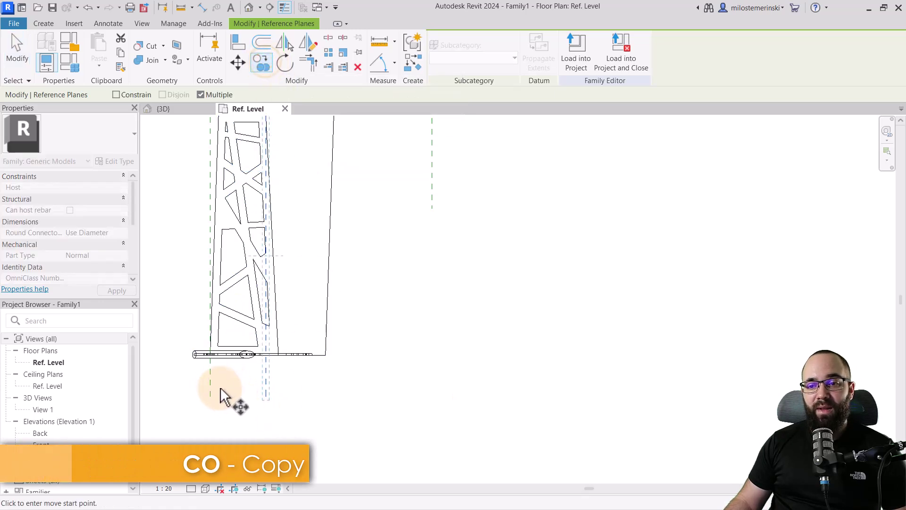
left_click(211, 377)
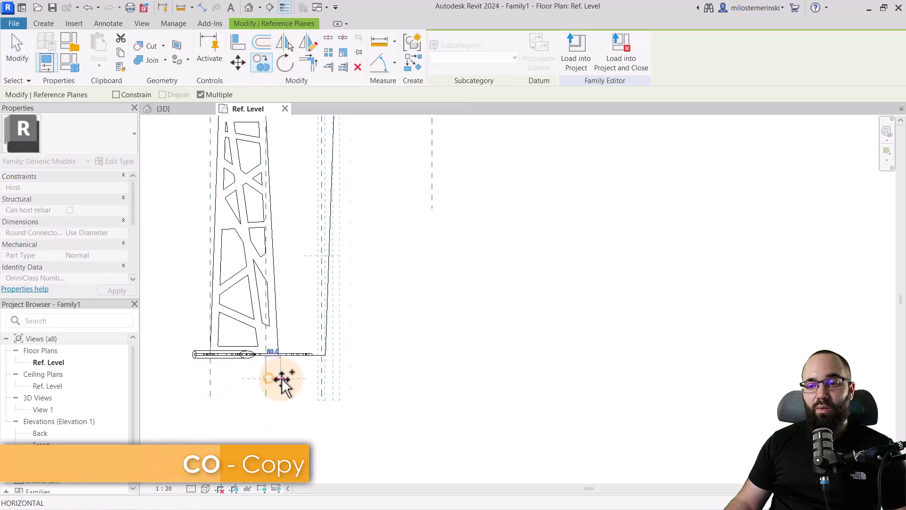
left_click(321, 379)
left_click(376, 379)
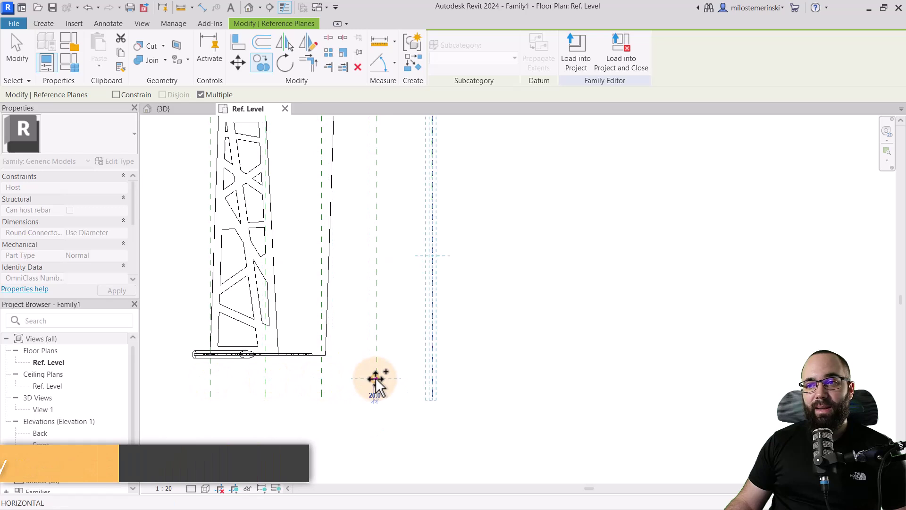
scroll(294, 437, "down", 3)
key("Escape")
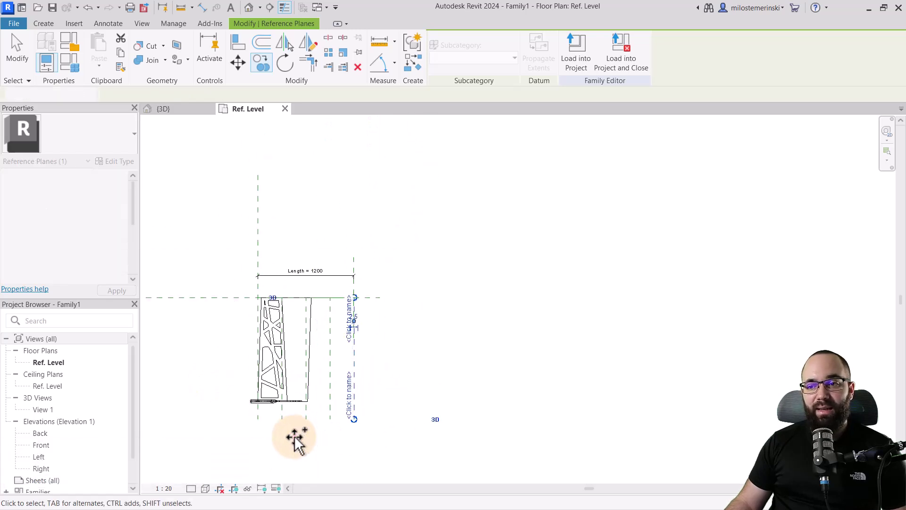
key("Escape")
mouse_move(283, 440)
middle_mouse_down()
mouse_move(283, 392)
mouse_move(285, 435)
middle_mouse_up()
scroll(276, 385, "up", 2)
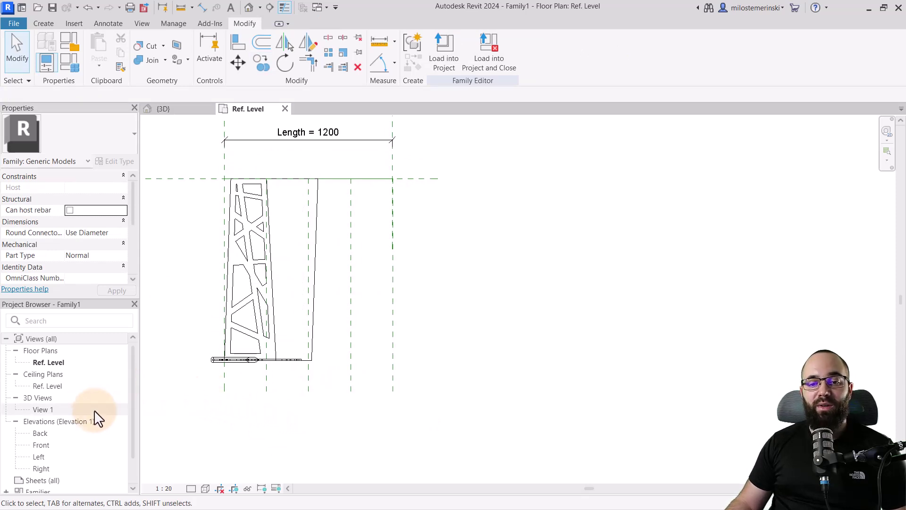
double_click(38, 446)
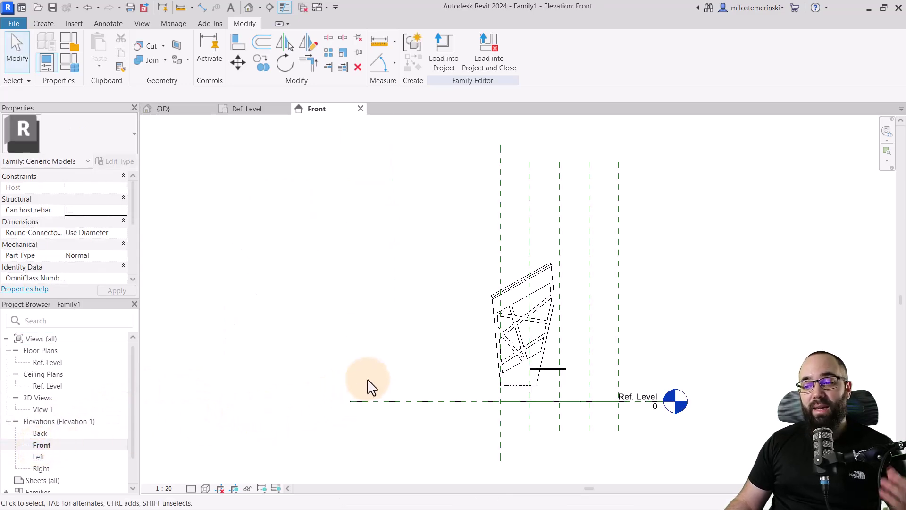
Draw a horizontal reference plane along the step's underside in the Front elevation
middle_click_drag(382, 378, 247, 347)
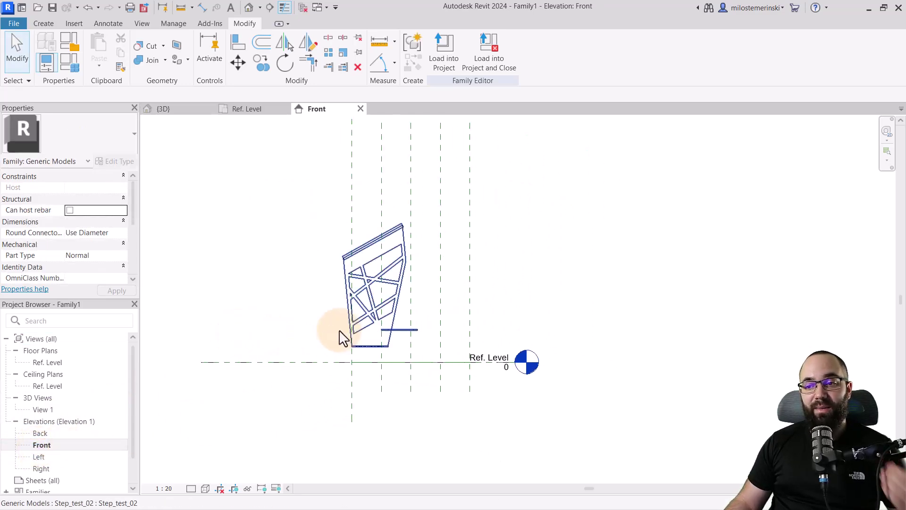
scroll(398, 356, "up", 5)
middle_click_drag(410, 365, 361, 388)
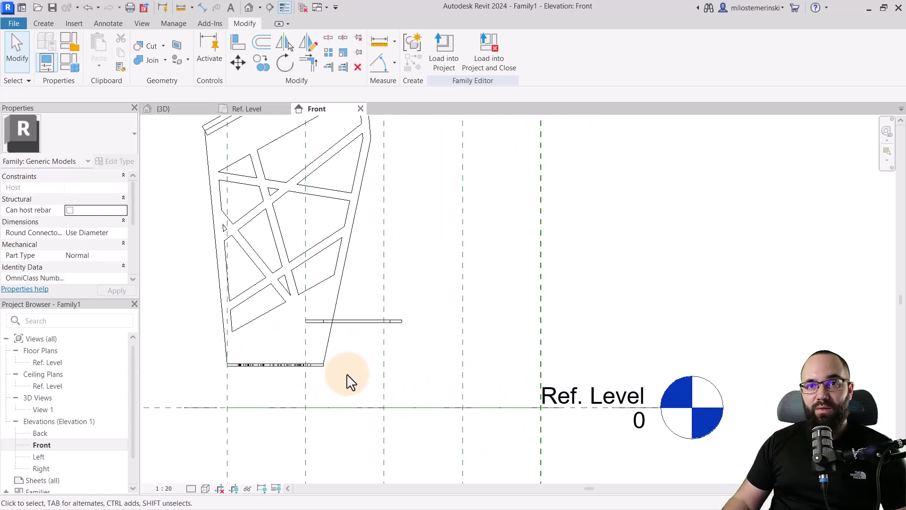
left_click(46, 27)
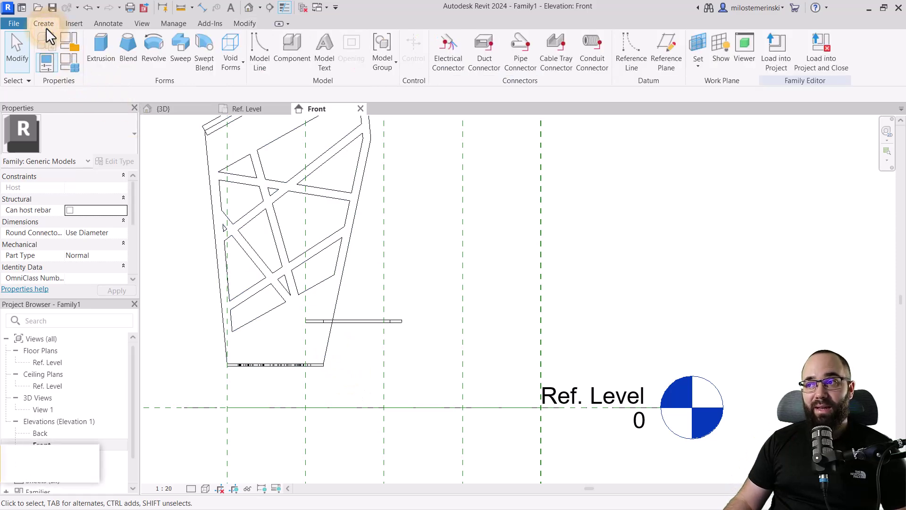
left_click(678, 64)
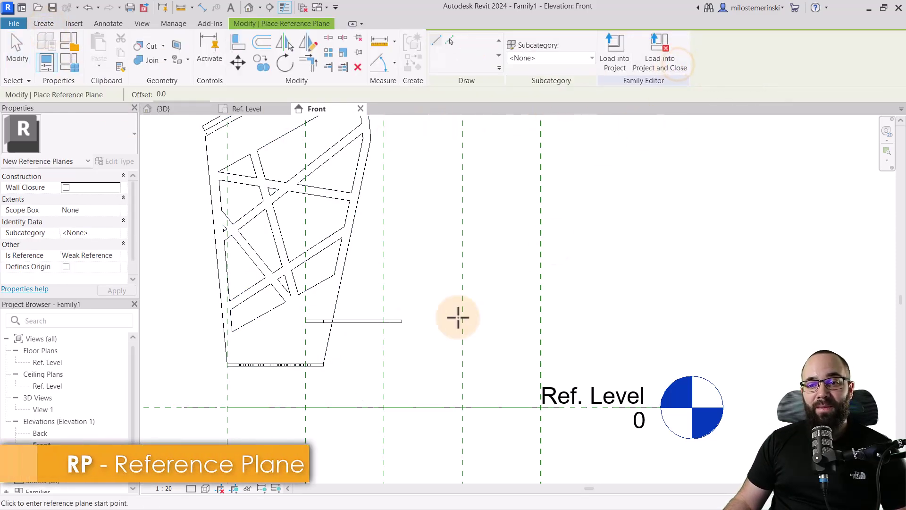
scroll(213, 380, "up", 4)
left_click(231, 342)
scroll(213, 340, "down", 4)
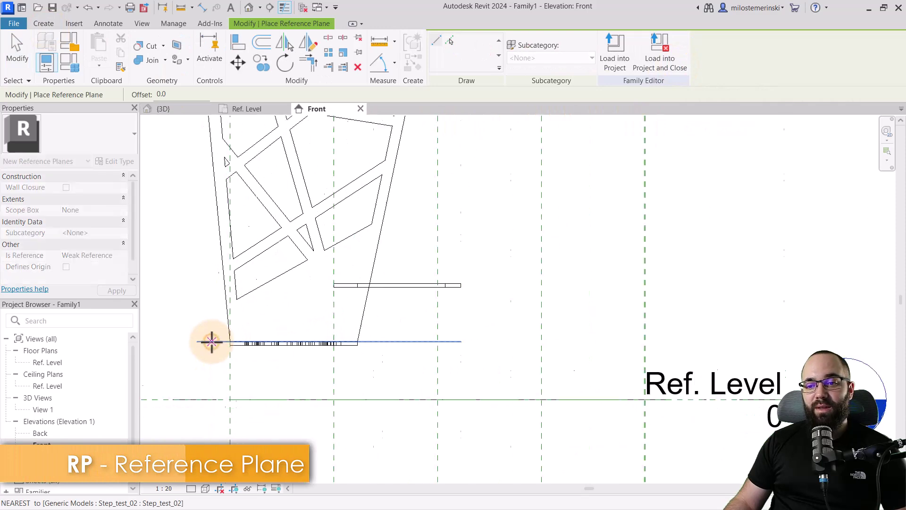
left_click(589, 338)
key("Escape")
key("Escape")
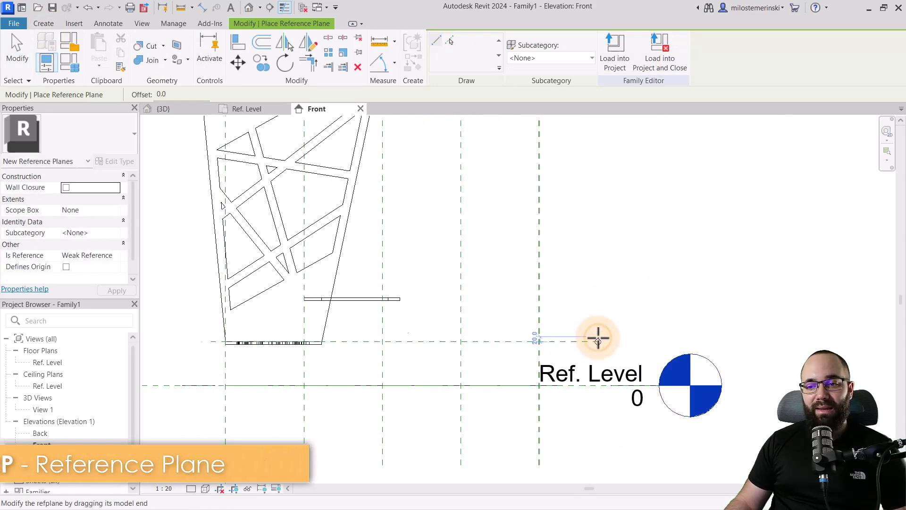
Copy the horizontal reference plane higher up above the step
left_click(402, 341)
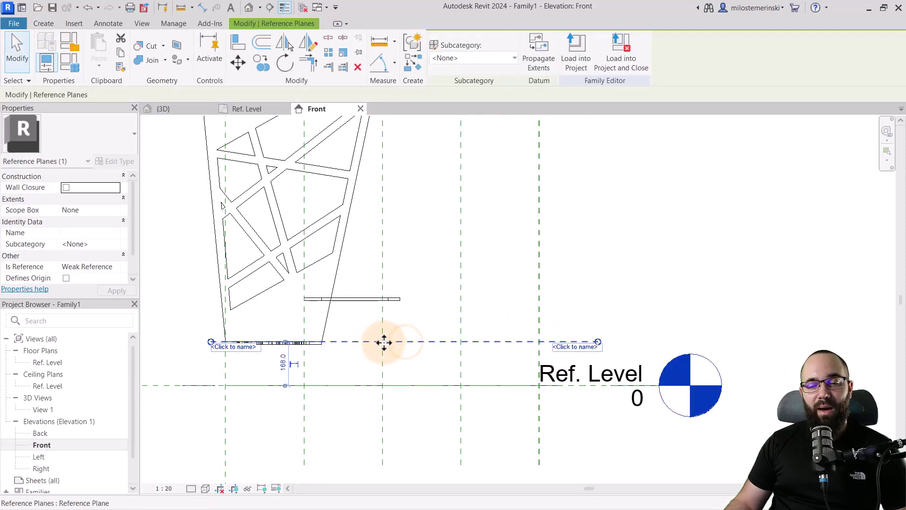
left_click(264, 67)
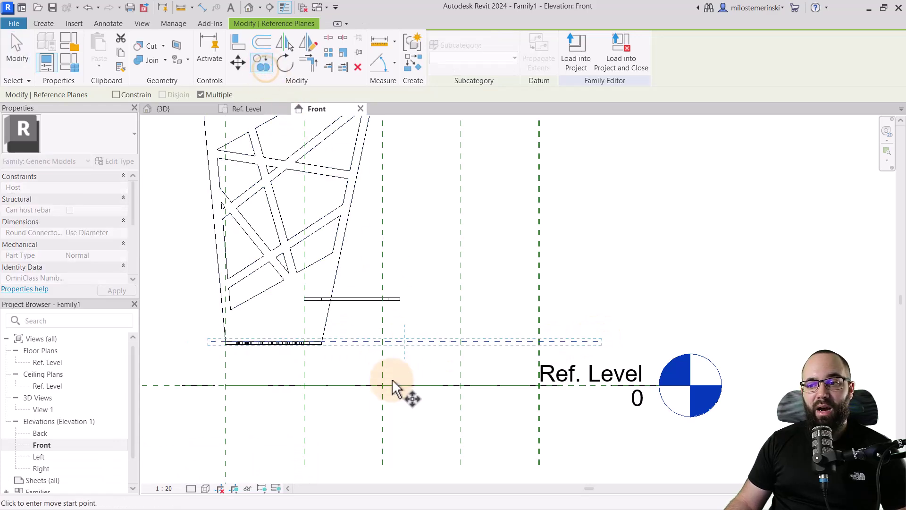
left_click(414, 386)
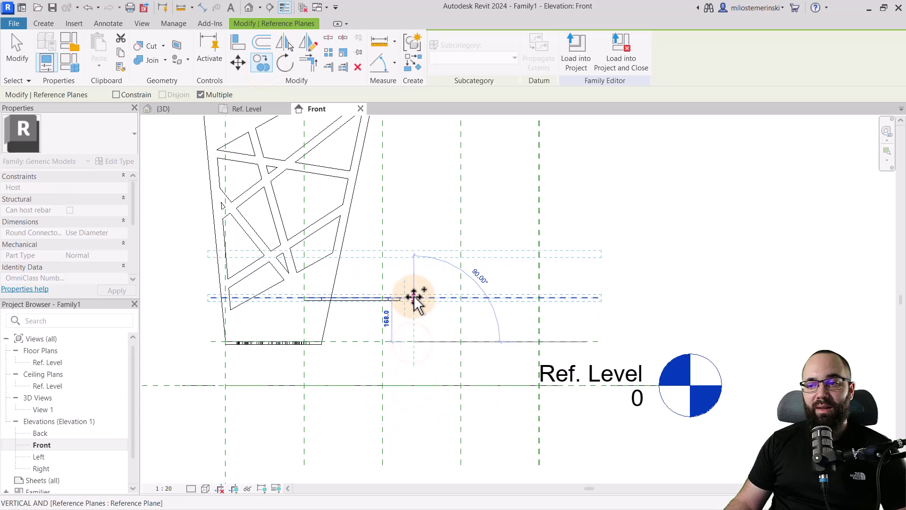
left_click(414, 297)
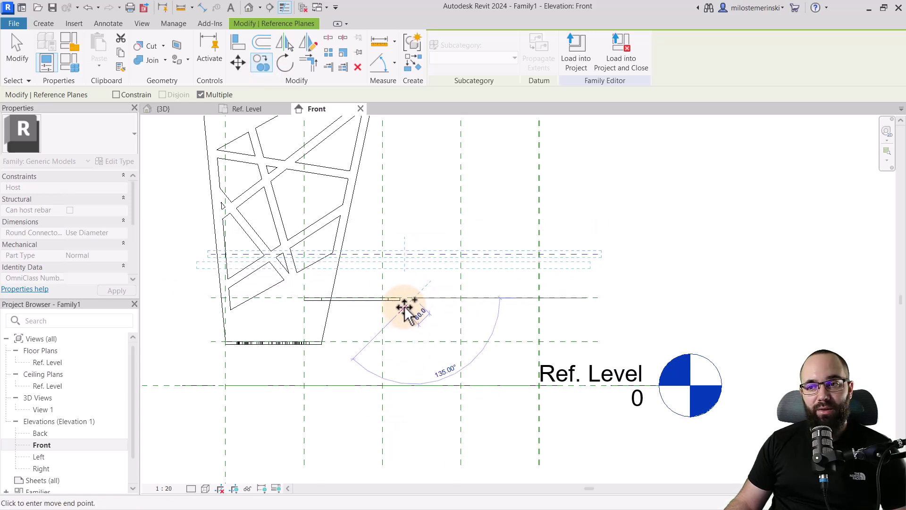
key("Escape")
key("Escape")
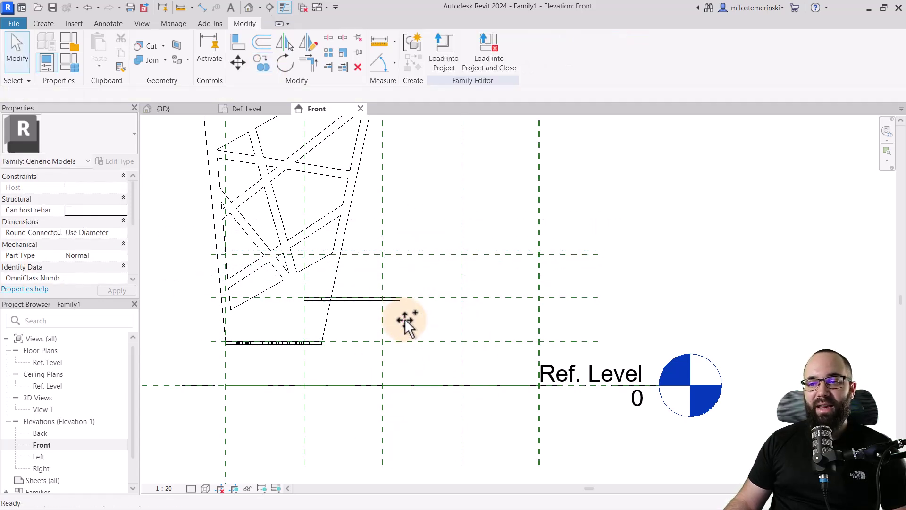
middle_click_drag(406, 325, 376, 373)
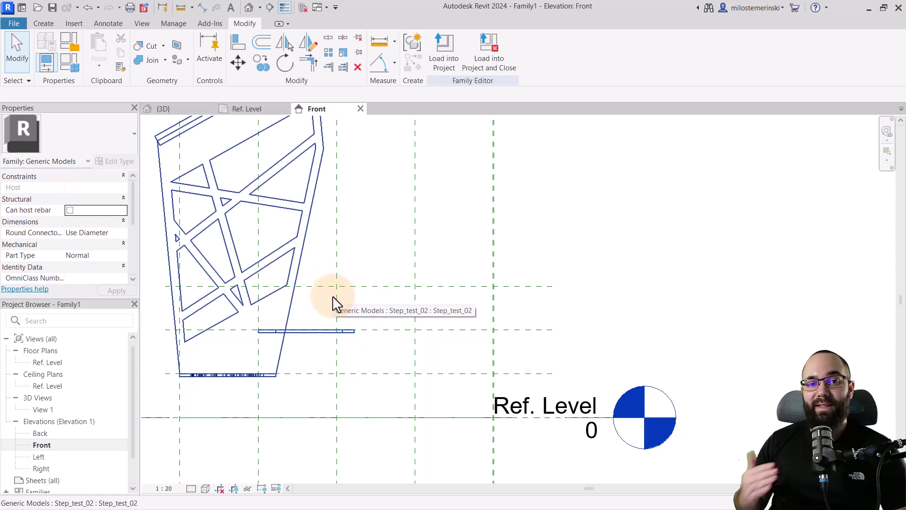
scroll(333, 302, "down", 2)
middle_click_drag(217, 263, 197, 304)
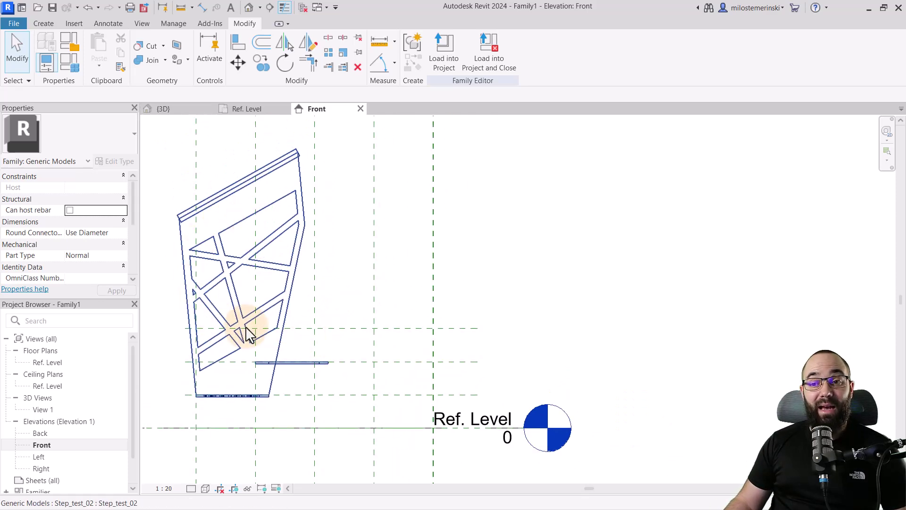
middle_click_drag(326, 394, 322, 395)
Array Step_test_02 into 2 steps, the second at the next plane intersection up and right
left_click(270, 381)
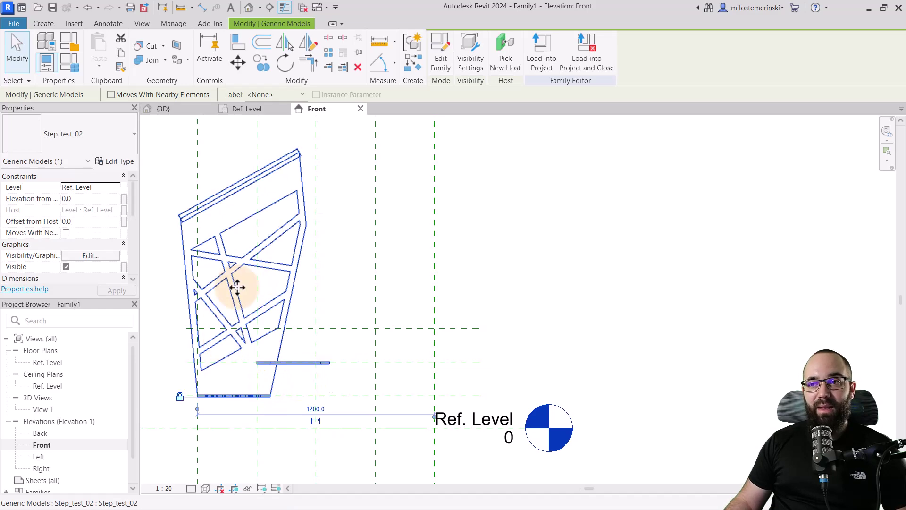
left_click(330, 55)
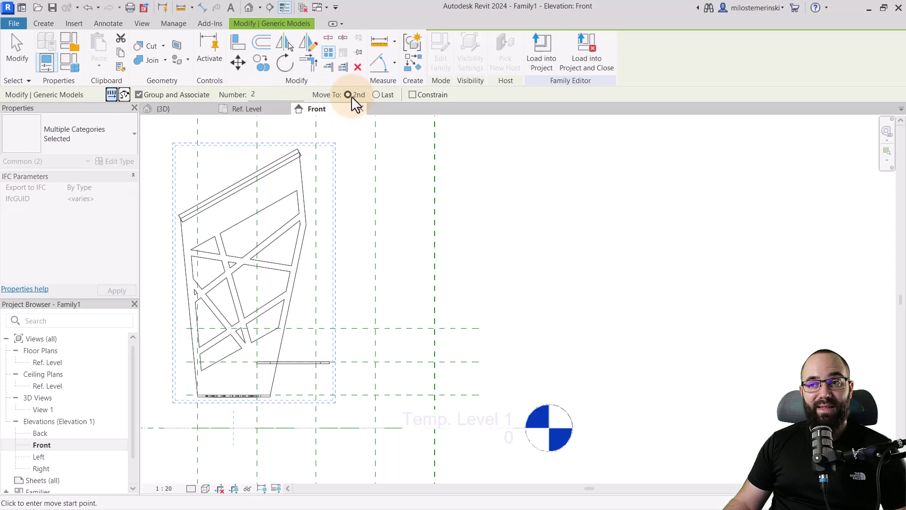
scroll(194, 397, "up", 5)
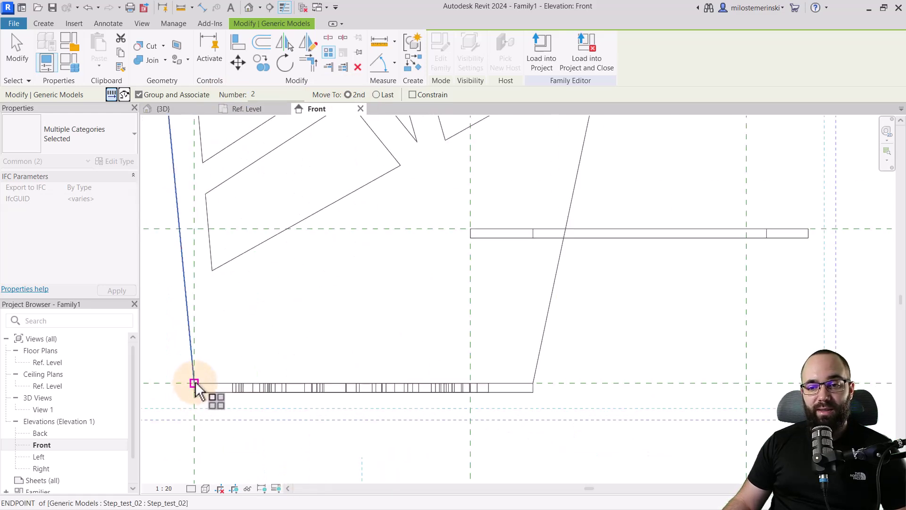
left_click(193, 383)
scroll(193, 396, "down", 4)
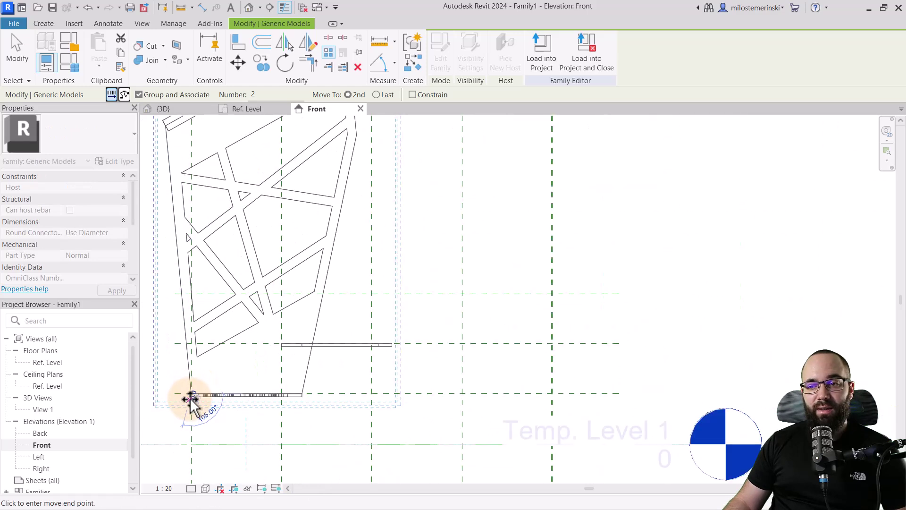
left_click(372, 293)
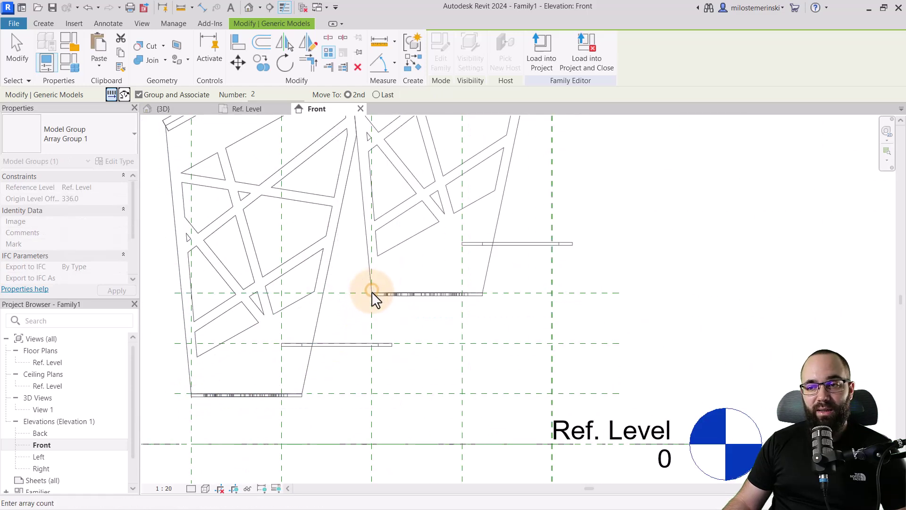
scroll(307, 390, "down", 4)
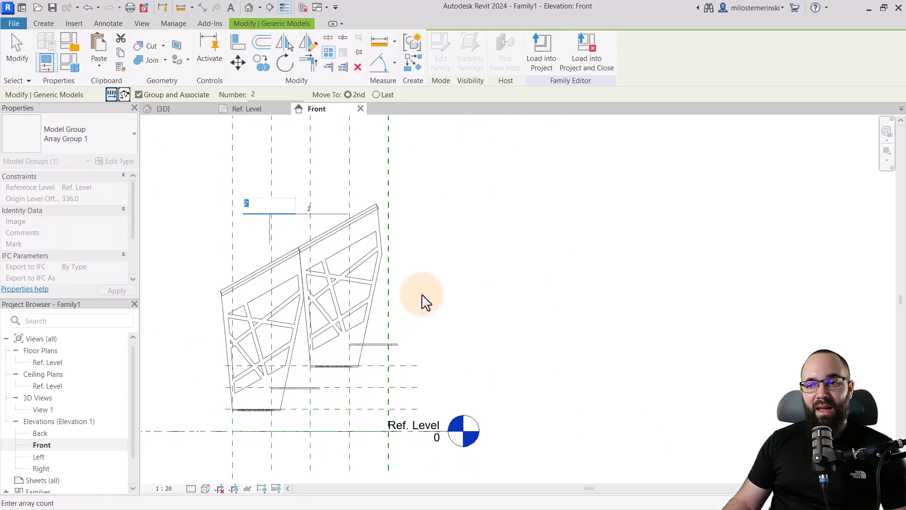
left_click(434, 295)
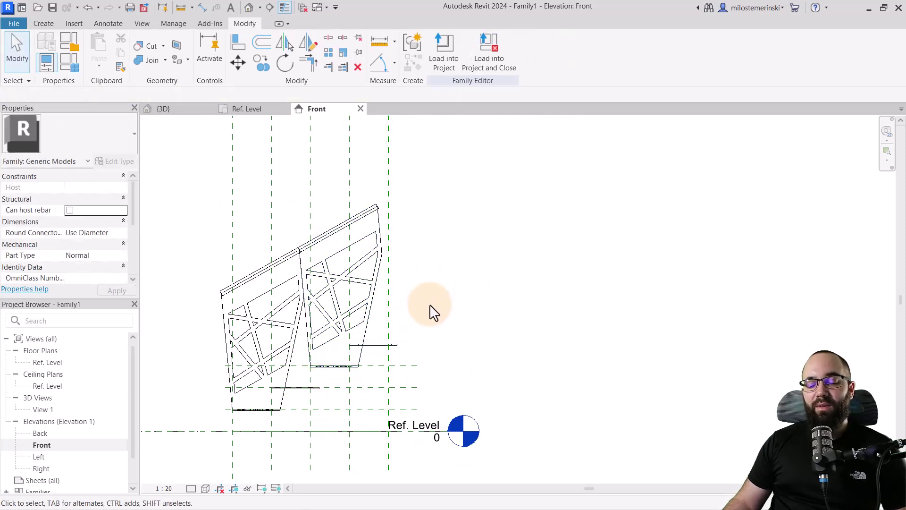
Select the step array's count control for labelling
left_click(252, 290)
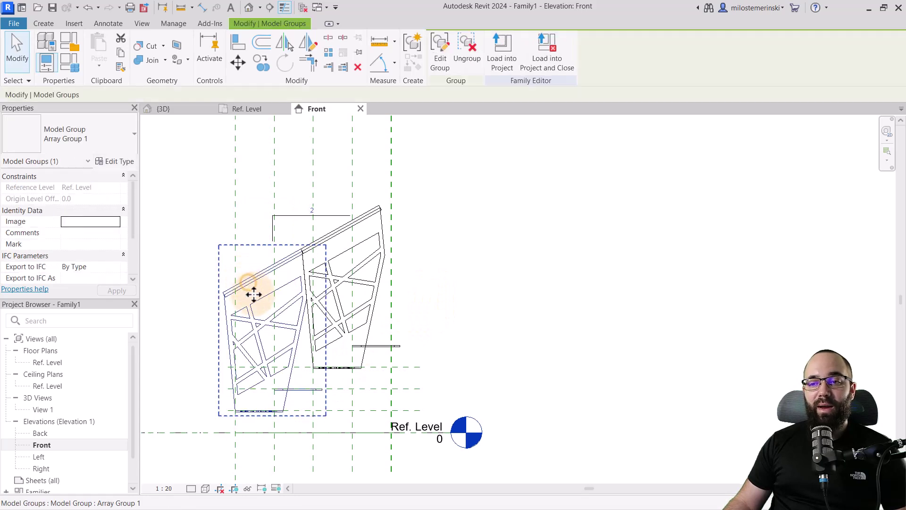
left_click(292, 218)
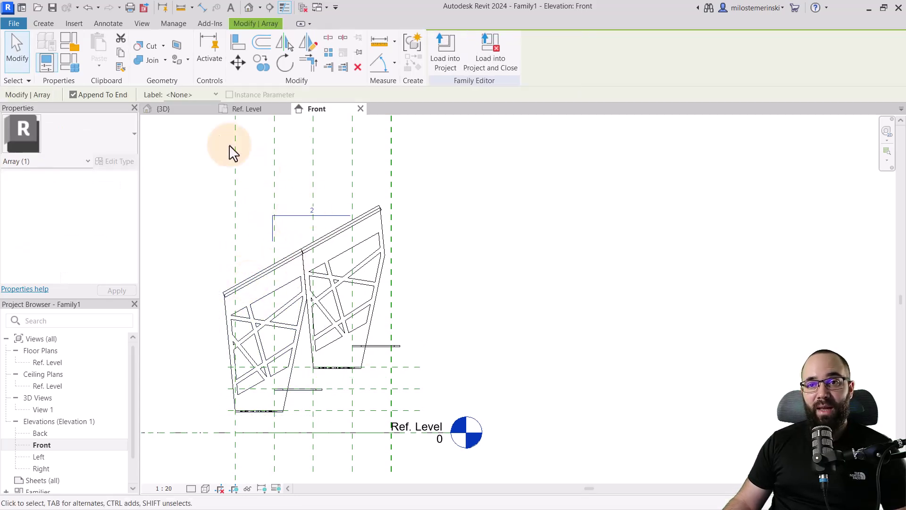
left_click(176, 96)
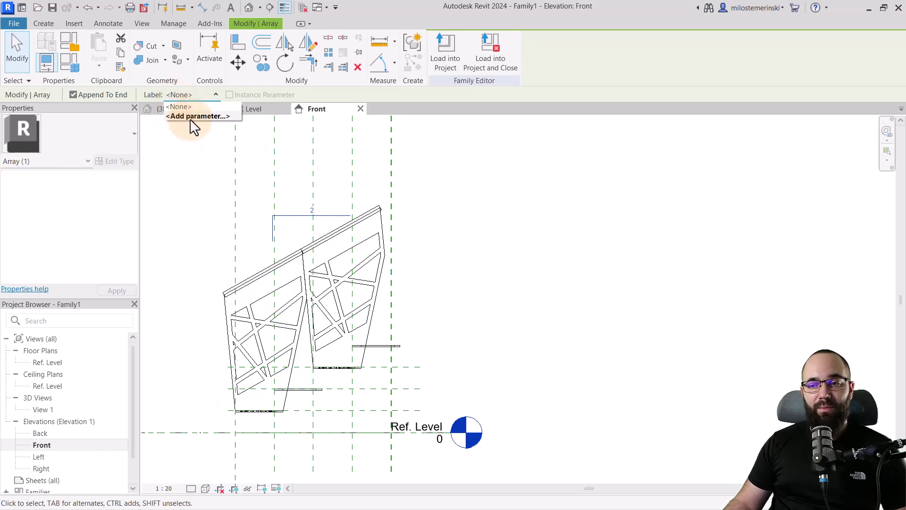
left_click(178, 207)
left_click(243, 267)
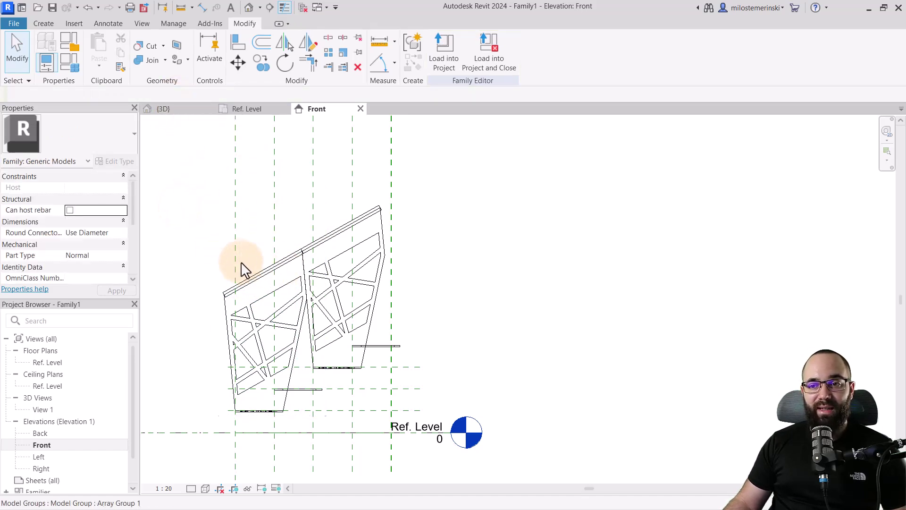
left_click(243, 269)
left_click(286, 216)
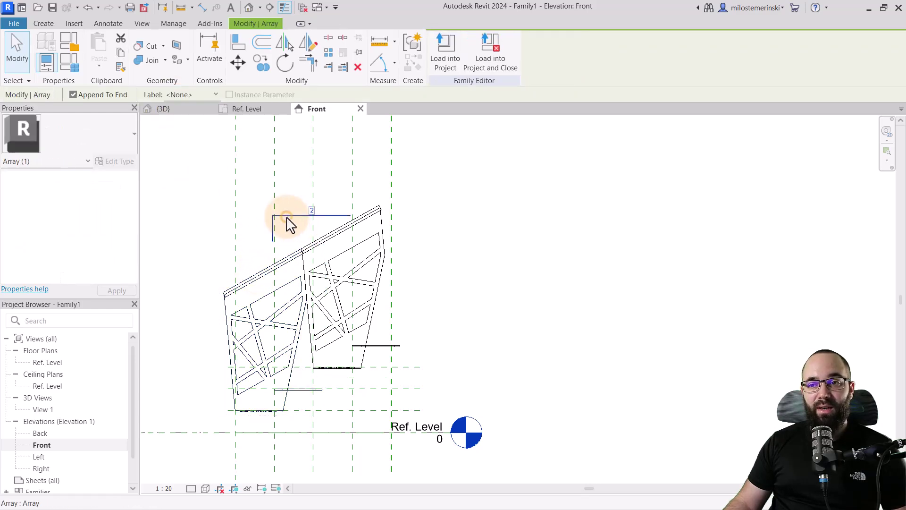
Label the array count with a new instance parameter named 'Step Count'
left_click(195, 95)
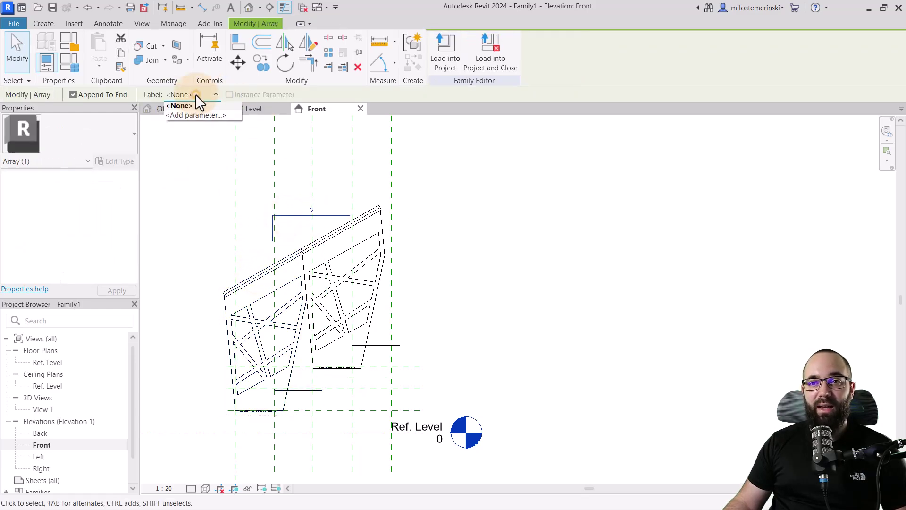
left_click(185, 115)
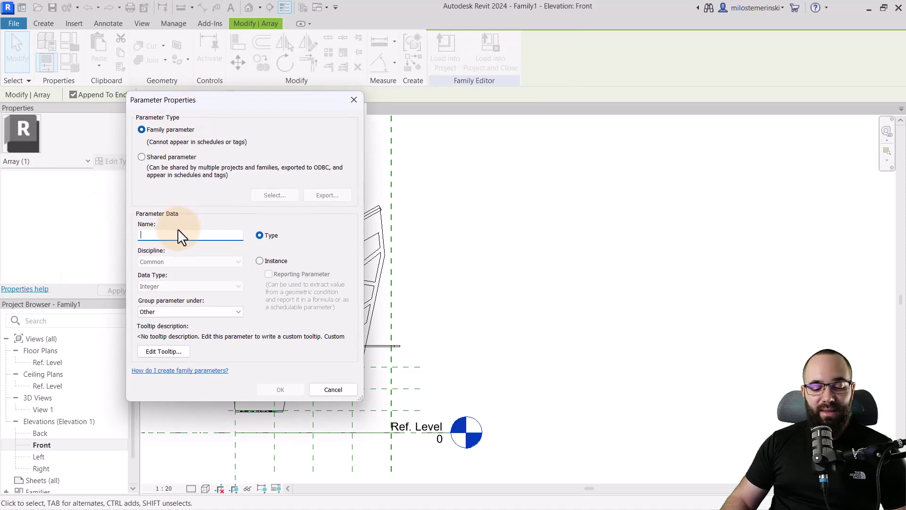
type("Nu")
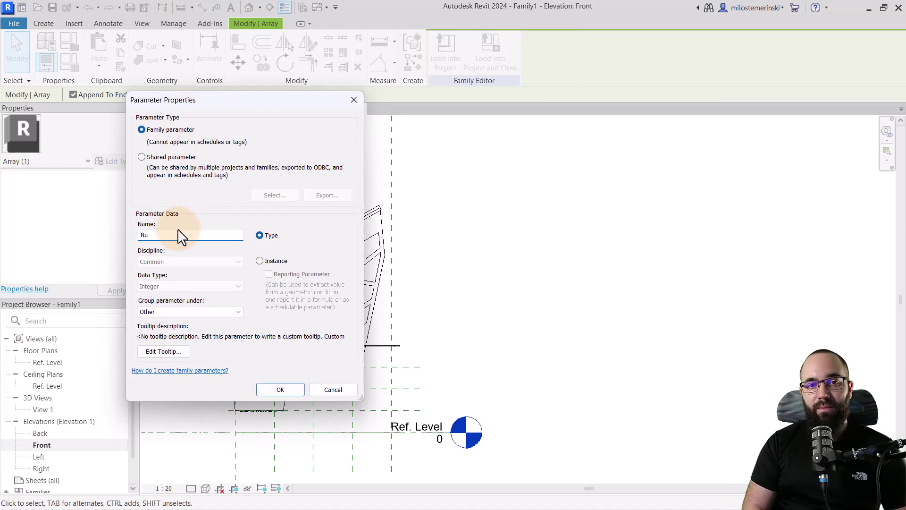
key("BackSpace")
key("BackSpace")
type("Step Count")
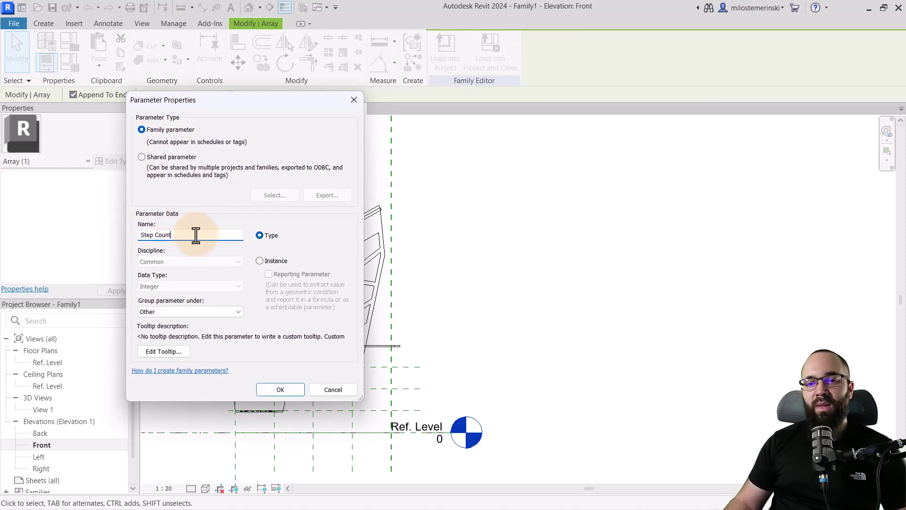
left_click(261, 262)
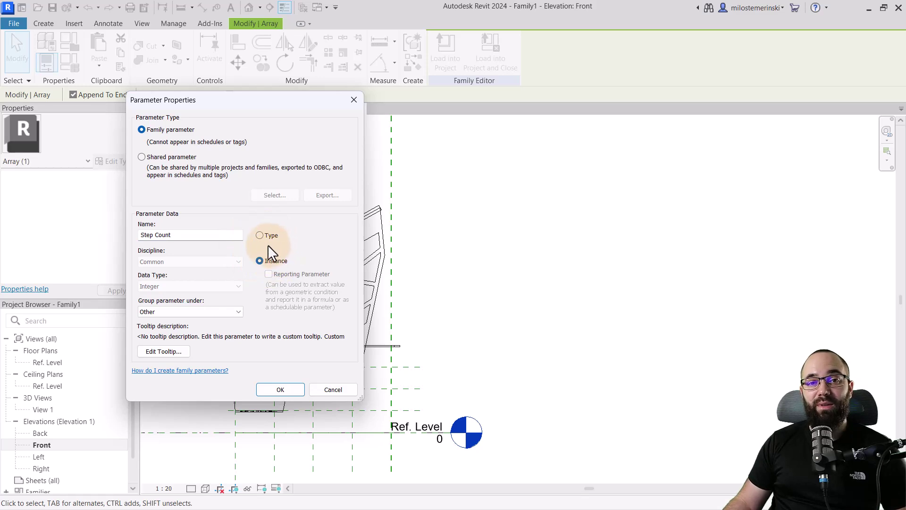
left_click(268, 393)
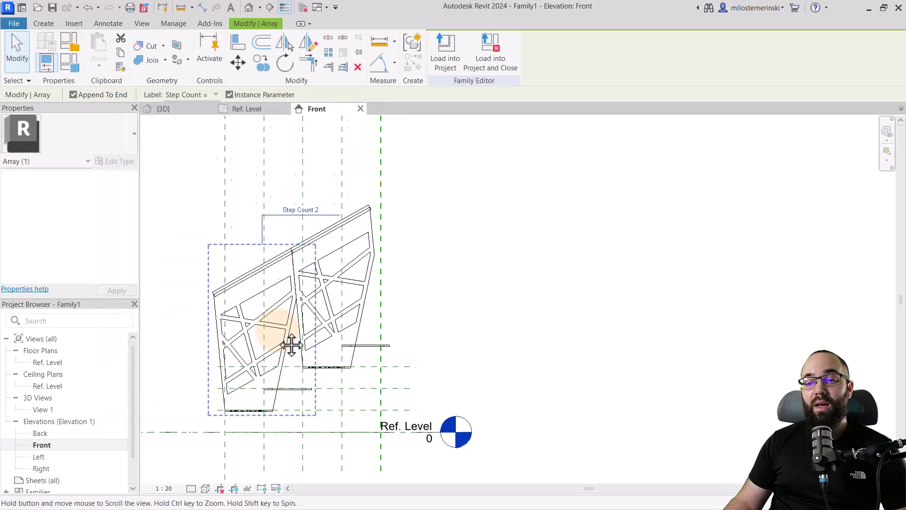
Snap the Right reference plane onto the array's edge in the Ref. Level plan
middle_click_drag(314, 331, 288, 347)
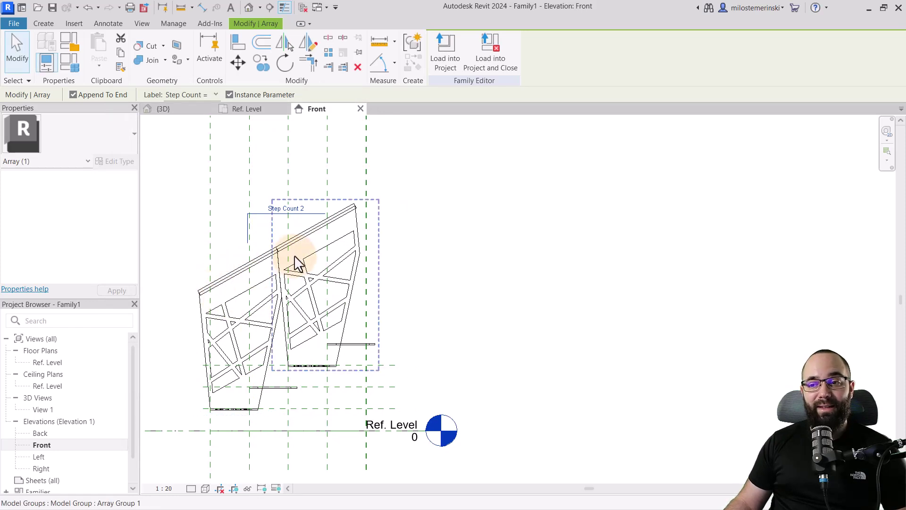
left_click(247, 110)
middle_click_drag(415, 199, 312, 262)
scroll(275, 234, "up", 6)
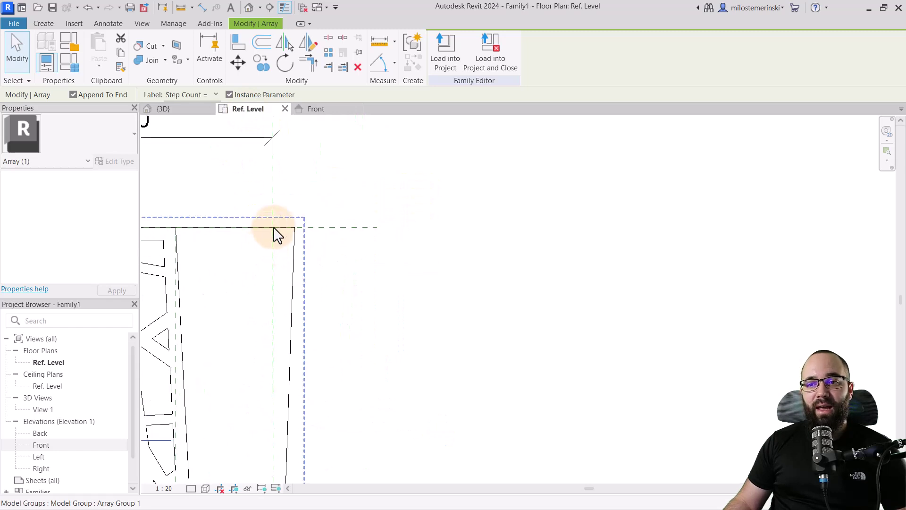
scroll(348, 249, "down", 4)
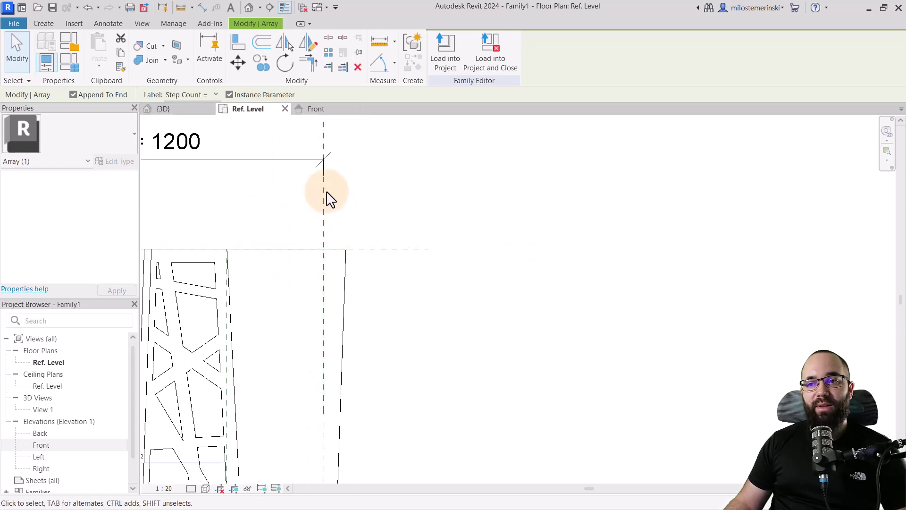
scroll(330, 227, "down", 3)
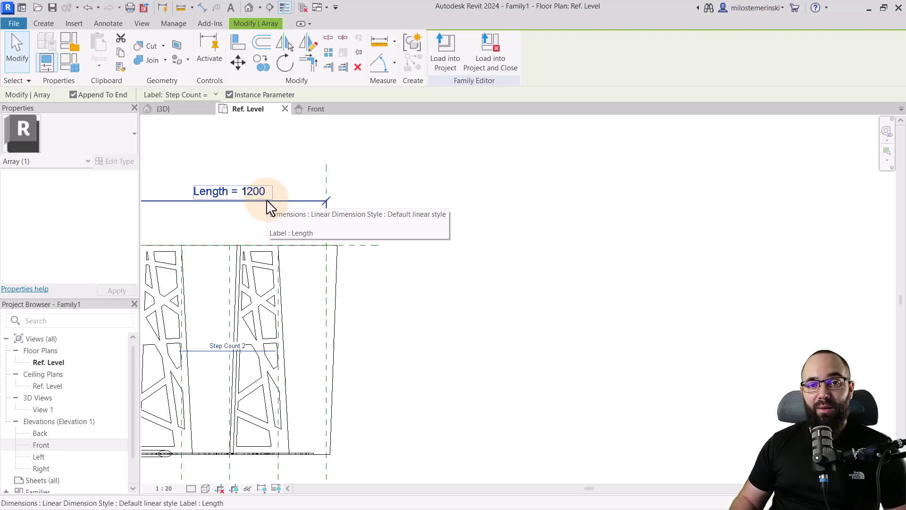
scroll(325, 248, "up", 5)
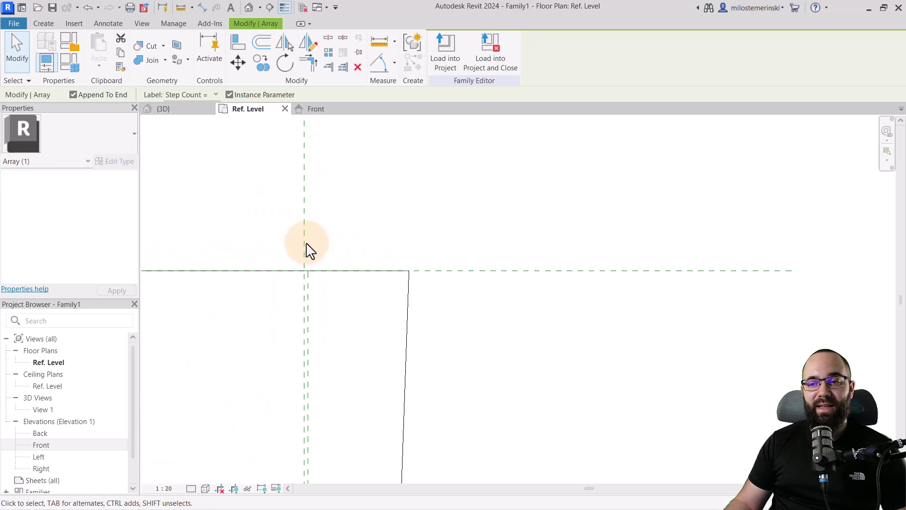
left_click(304, 245)
mouse_move(304, 244)
left_mouse_down()
mouse_move(318, 245)
mouse_move(309, 244)
left_mouse_up()
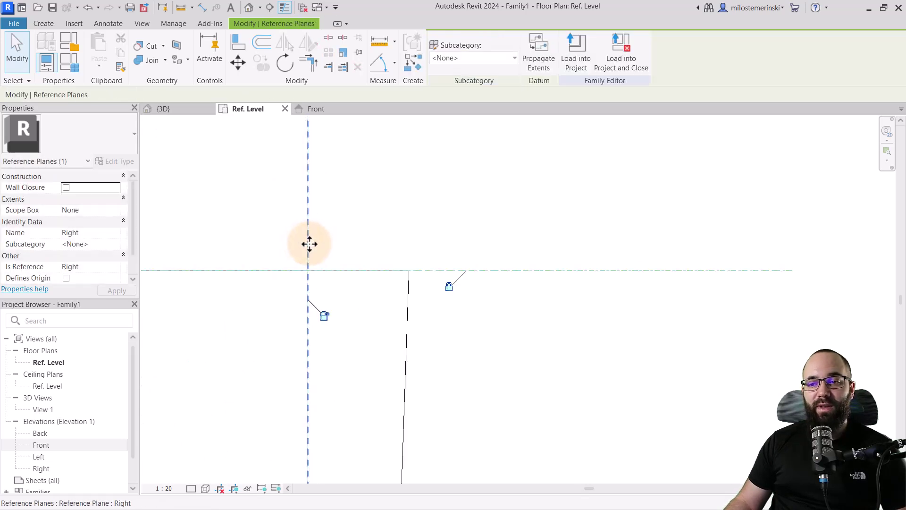
scroll(330, 338, "down", 5)
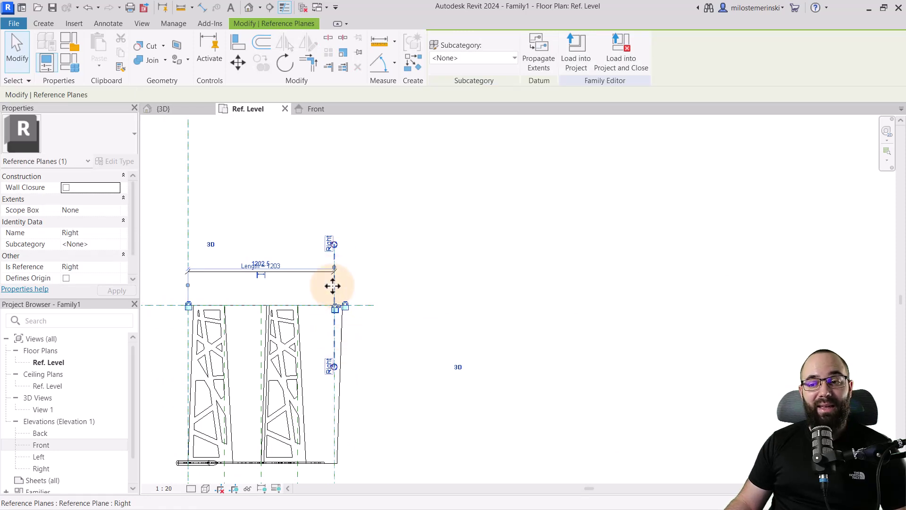
scroll(332, 285, "down", 2)
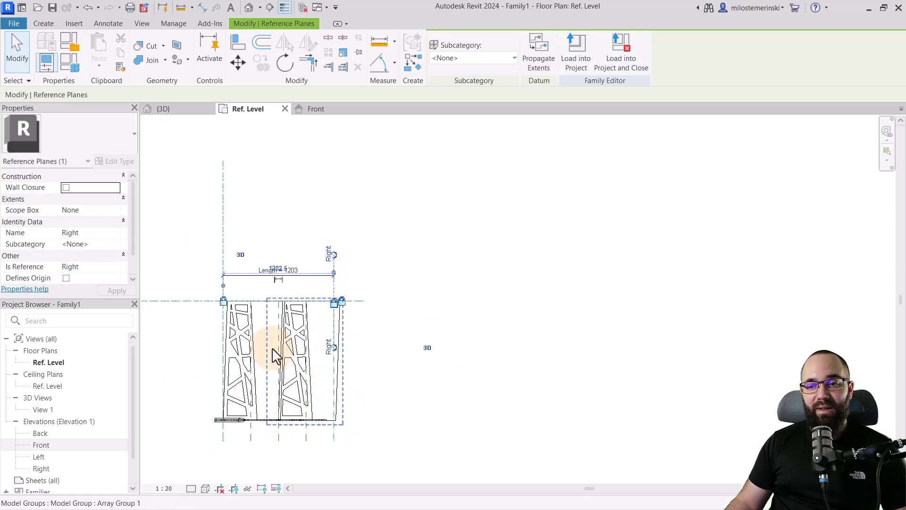
scroll(276, 356, "up", 2)
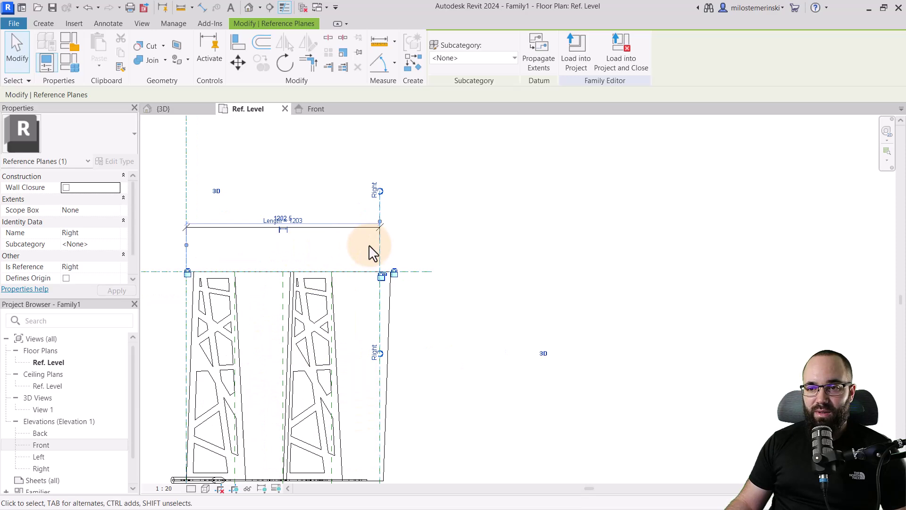
scroll(349, 255, "down", 2)
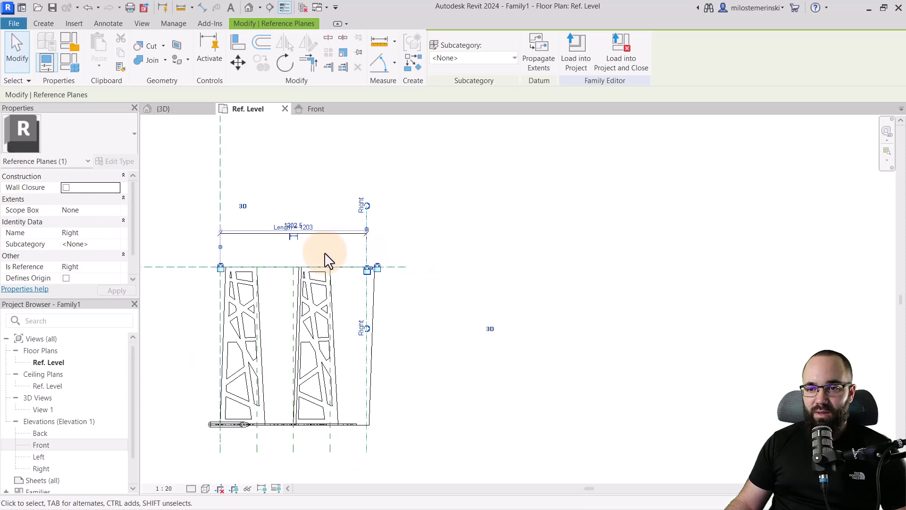
Check the array in 3D and Front views, then show Family Types parameters
left_click(174, 109)
left_click(323, 112)
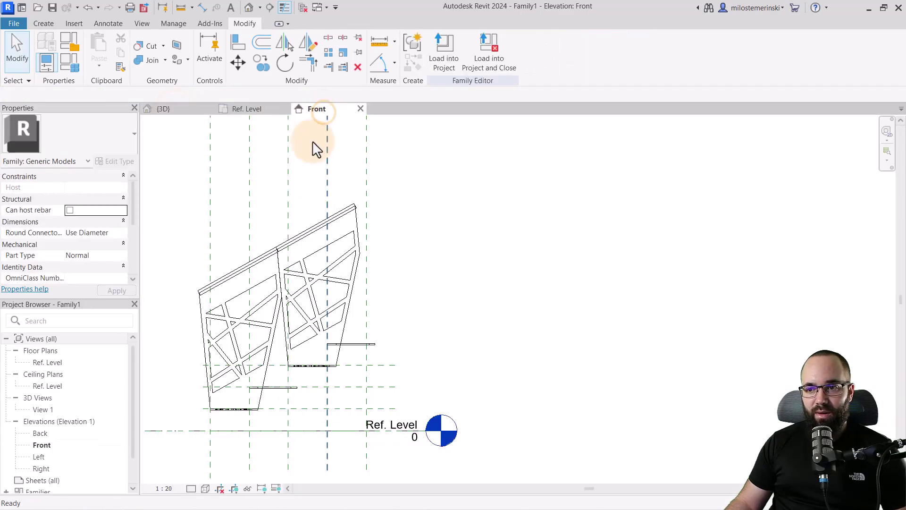
left_click(245, 108)
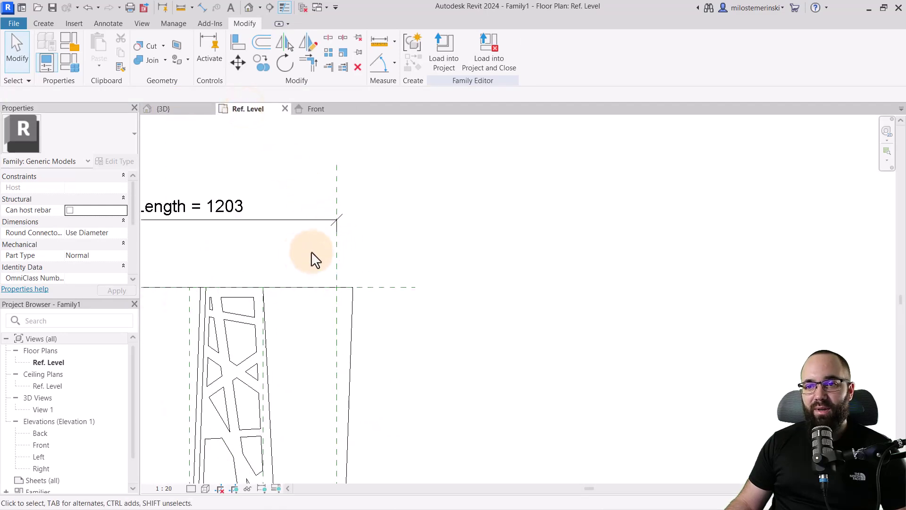
scroll(263, 273, "down", 3)
middle_click_drag(381, 219, 316, 235)
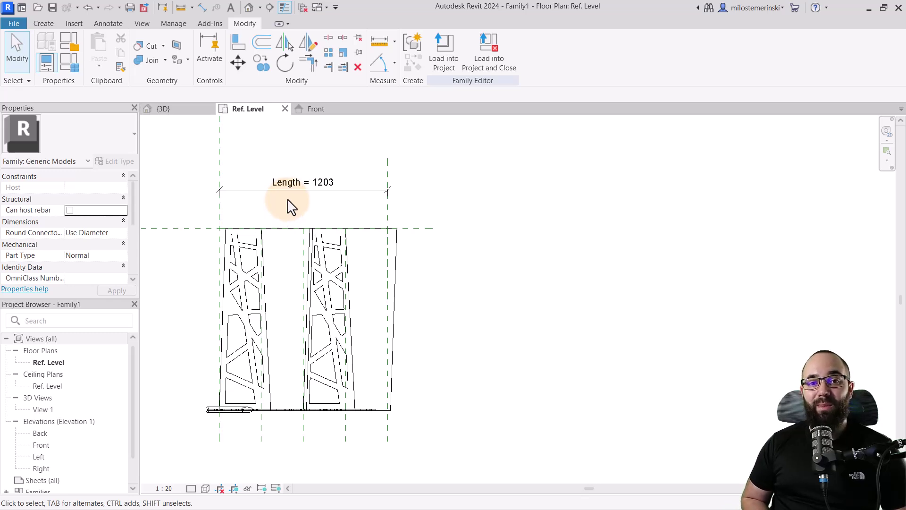
left_click(67, 68)
left_click_drag(219, 106, 146, 93)
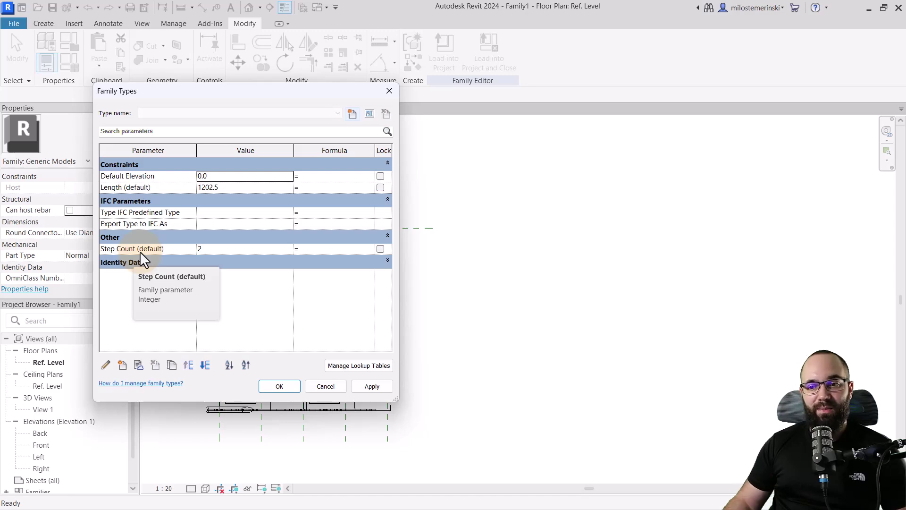
Cancel Family Types and measure the 601.3 spacing from the left reference plane to the next
left_click(315, 388)
scroll(273, 208, "up", 3)
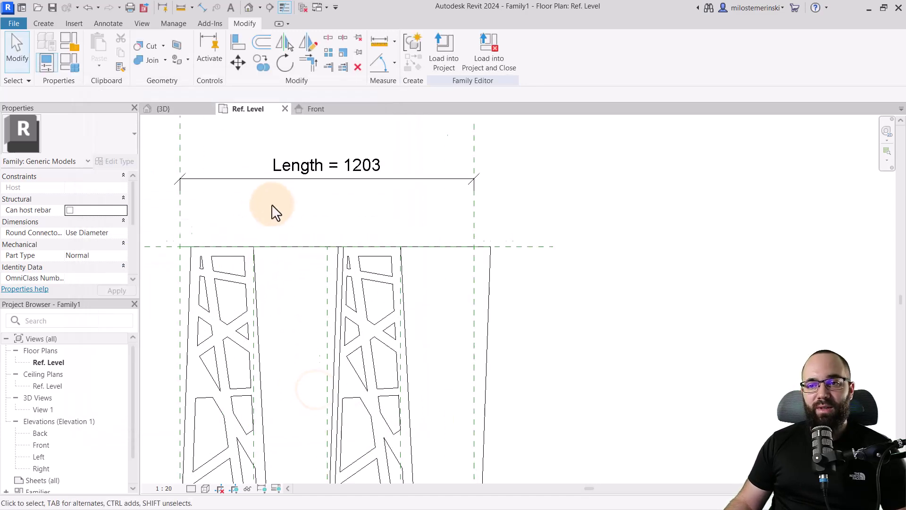
middle_click_drag(250, 210, 273, 218)
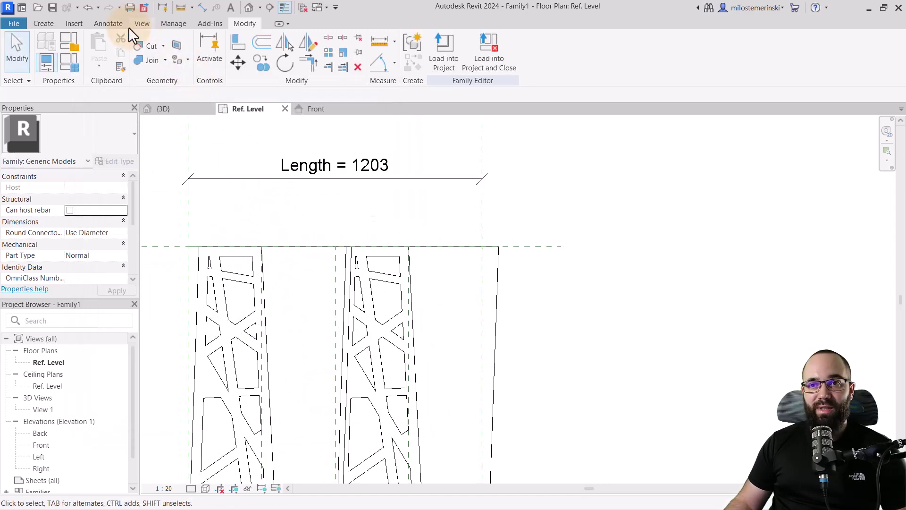
left_click(181, 10)
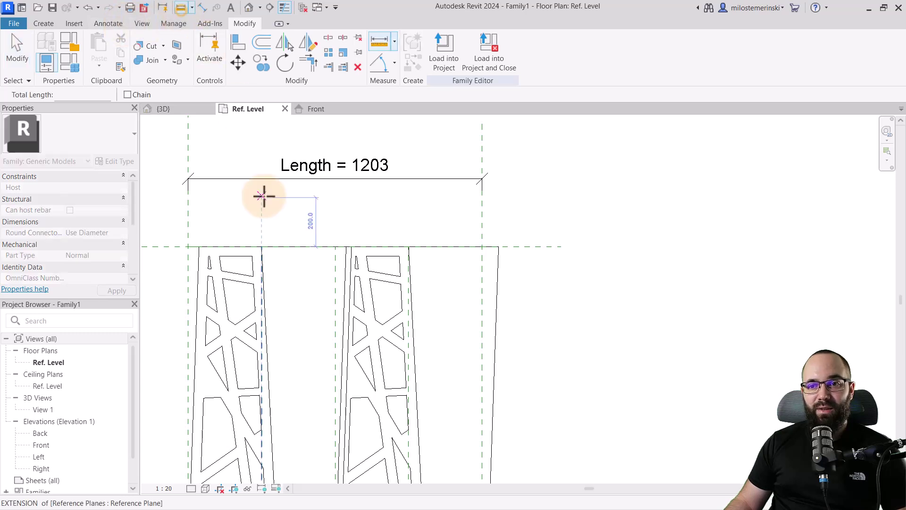
left_click(188, 246)
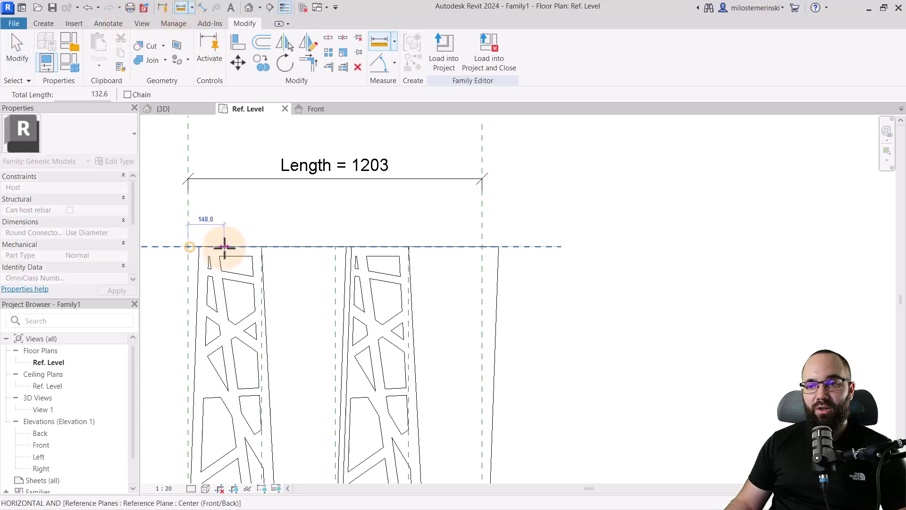
left_click(335, 246)
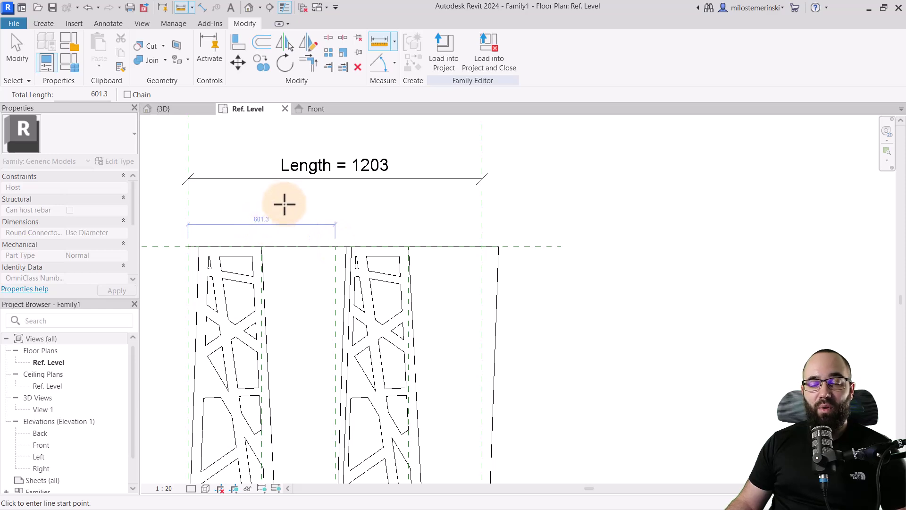
key("Escape")
key("Escape")
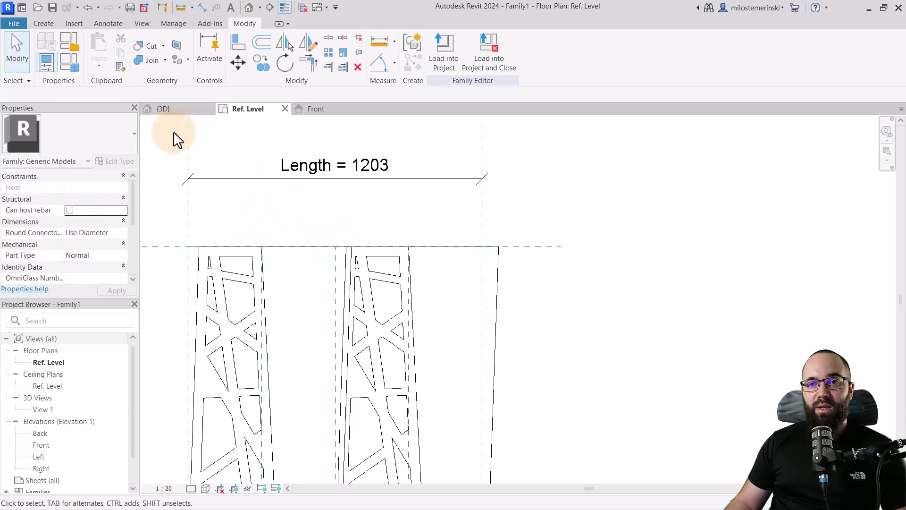
Drive the Length parameter with the formula Step Count * 601.3, so the plan dimension reads 1203
left_click(79, 65)
left_click_drag(123, 92, 117, 86)
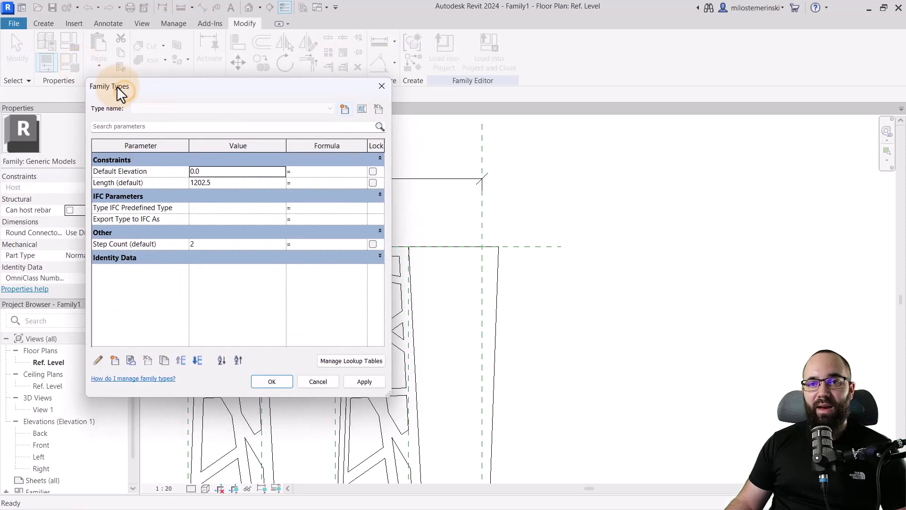
left_click(313, 184)
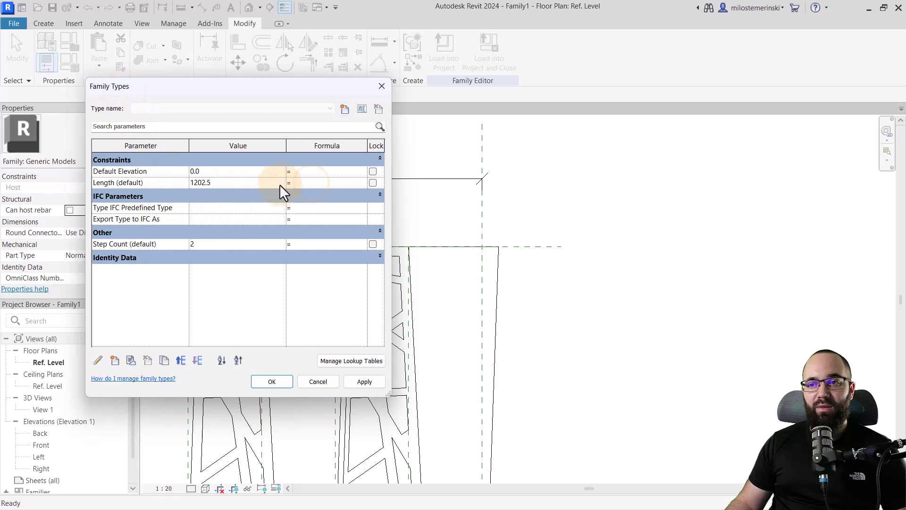
left_click(307, 184)
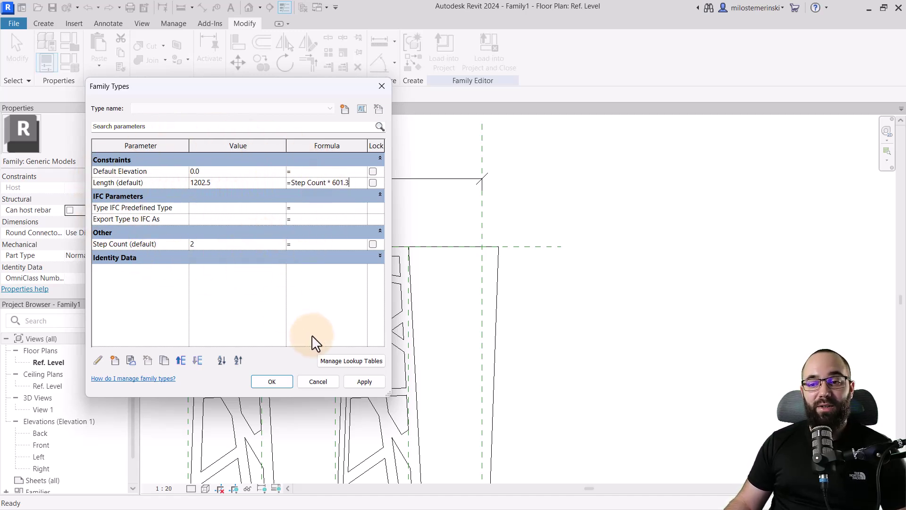
left_click(273, 382)
scroll(366, 238, "down", 3)
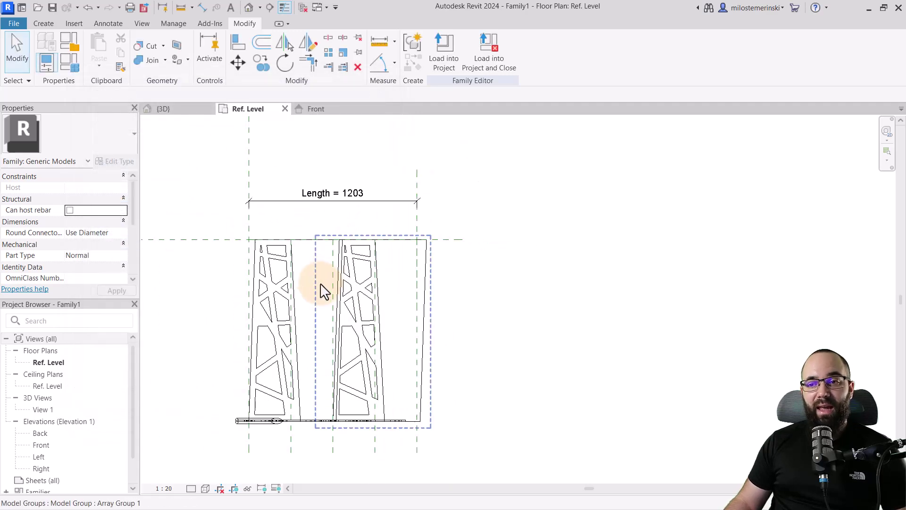
middle_click_drag(320, 289, 299, 278)
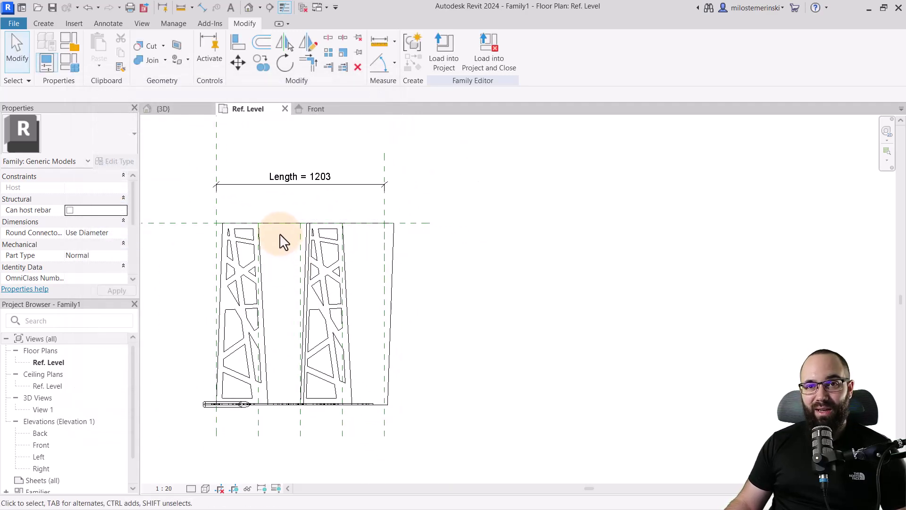
Save the family as Test Custom Stair and frame the stair in the project's Level 2 plan
left_click(52, 7)
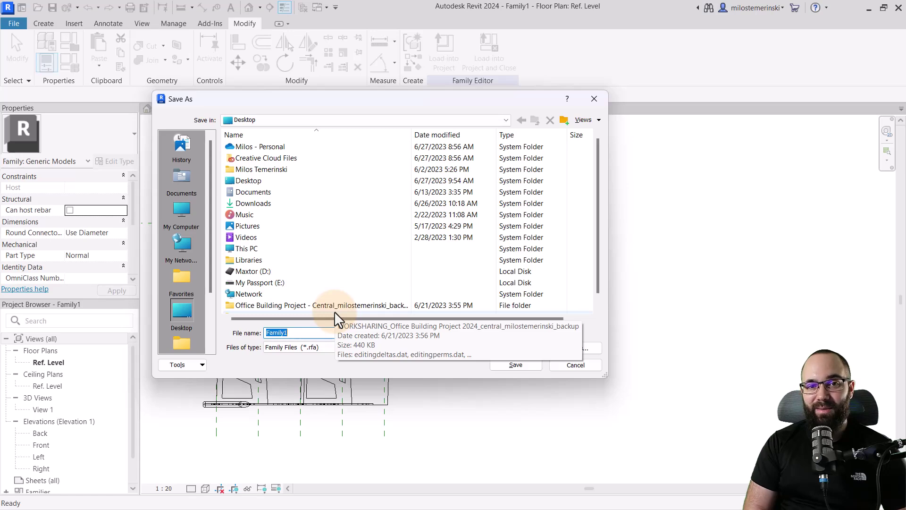
type("Pull Cotton Shelf")
left_click(512, 364)
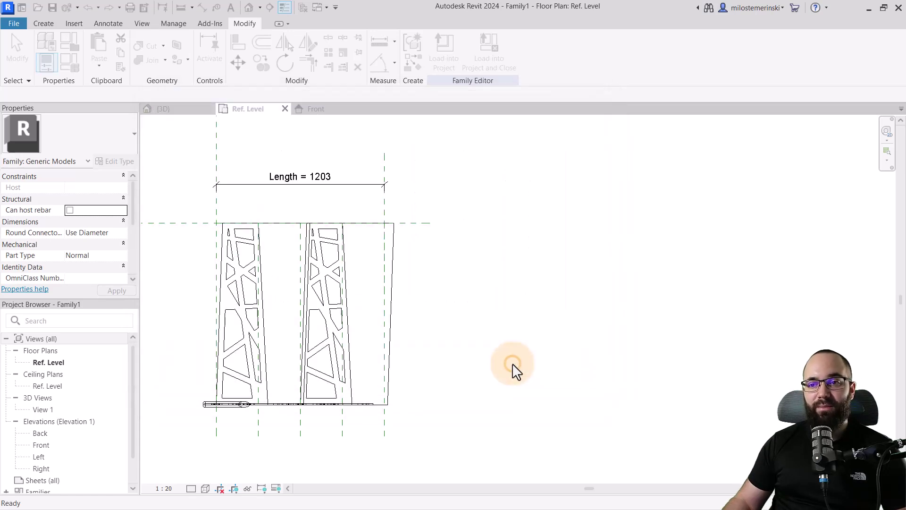
middle_click_drag(446, 279, 427, 279)
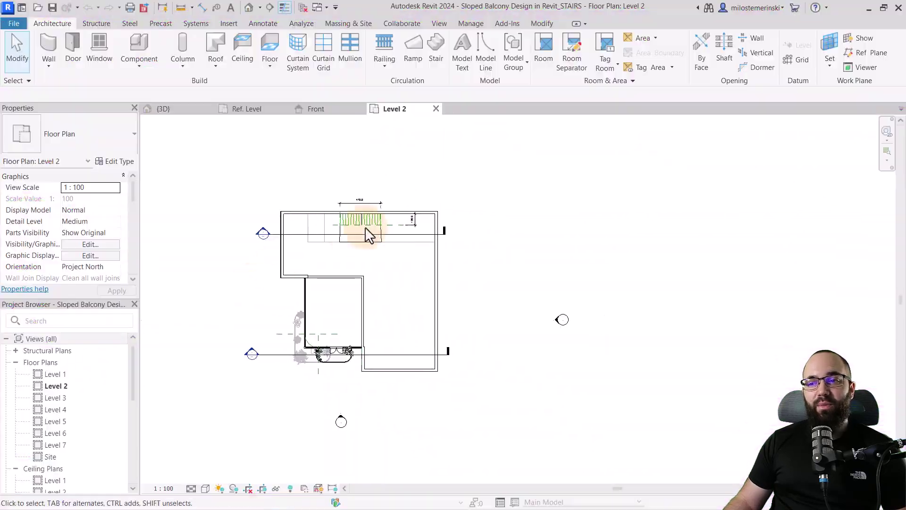
scroll(370, 234, "up", 8)
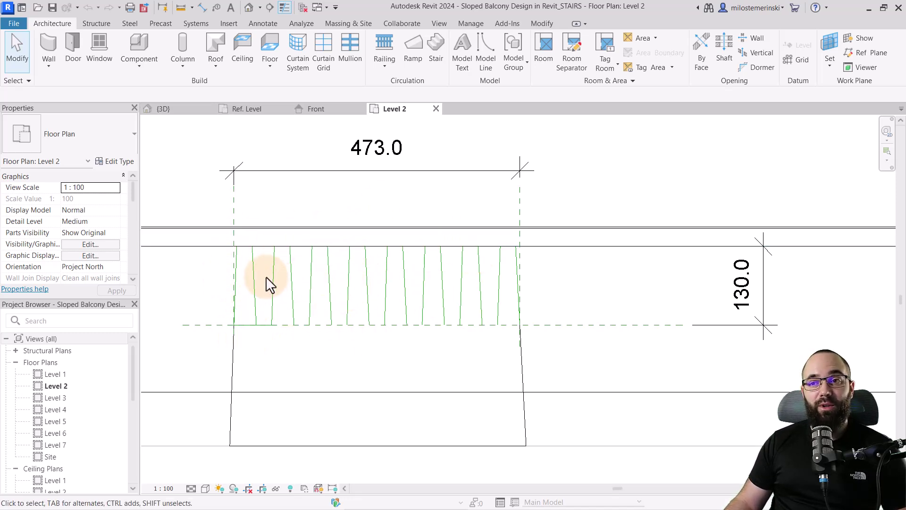
Load the stair family into the Sloped Balcony Design project
left_click(318, 113)
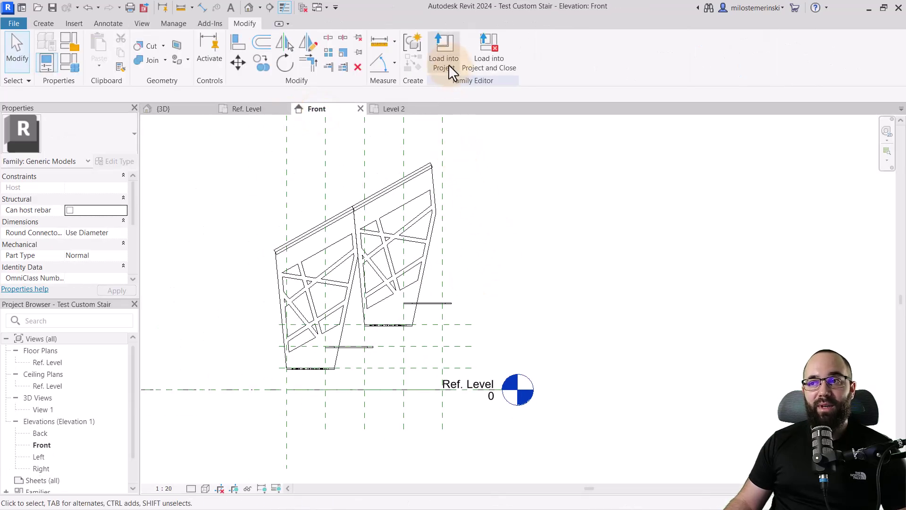
left_click(447, 63)
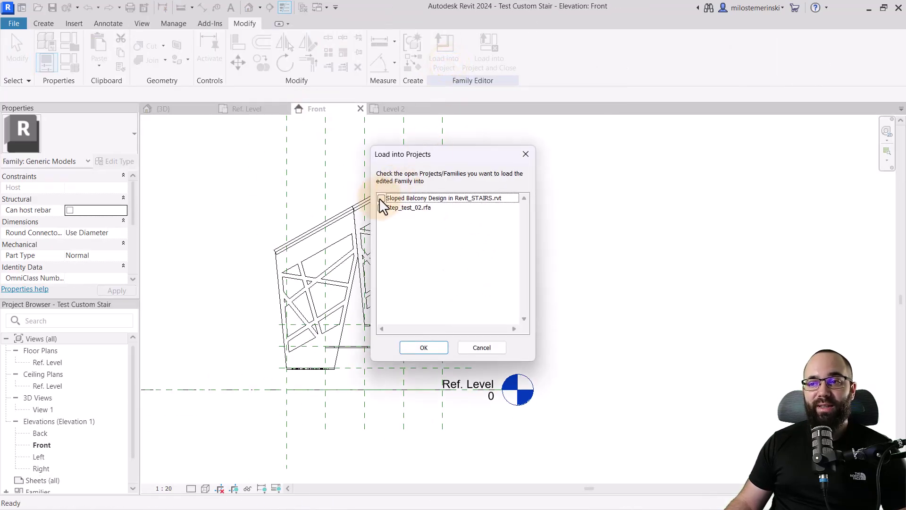
left_click(381, 198)
left_click(423, 349)
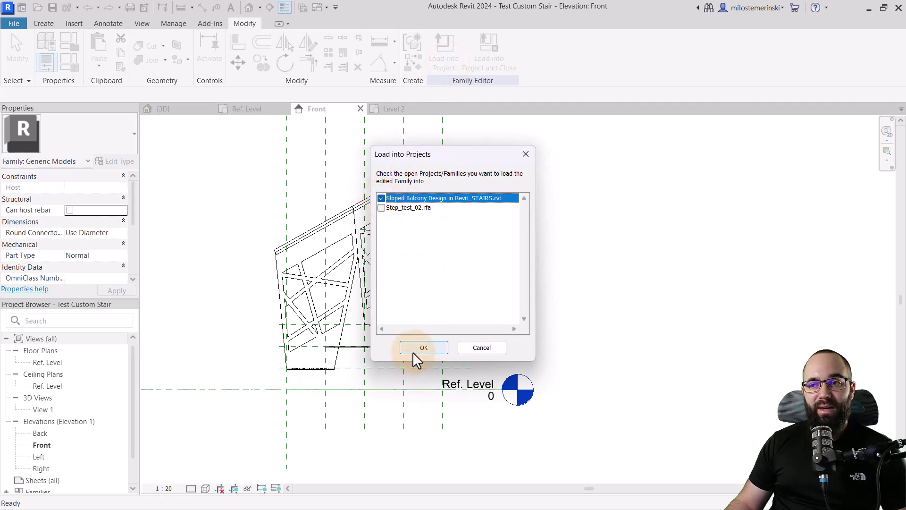
left_click(409, 349)
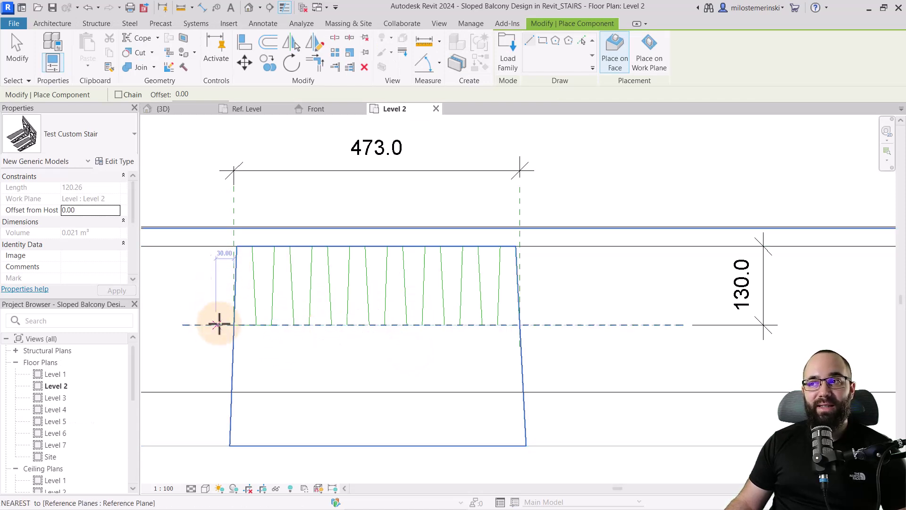
Place the stair on the Level 2 work plane between the two wall intersections
scroll(361, 332, "down", 1)
scroll(361, 332, "down", 3)
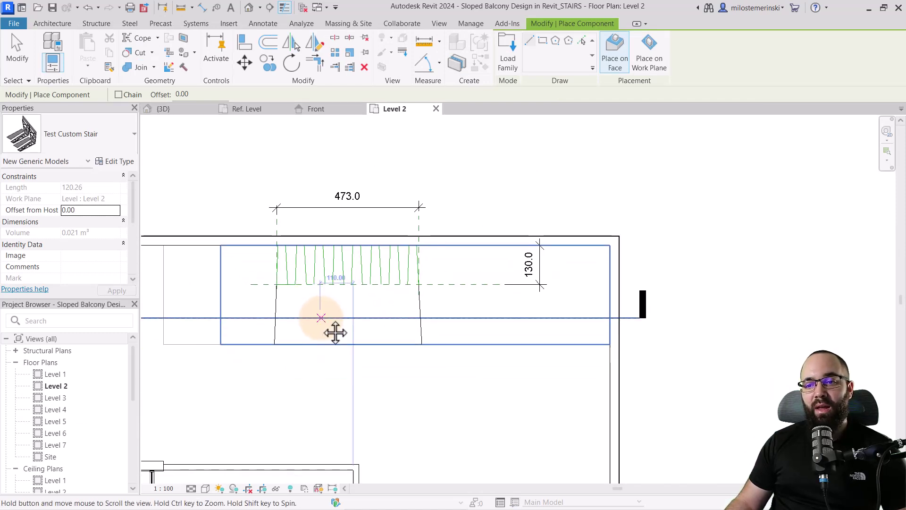
left_click(647, 47)
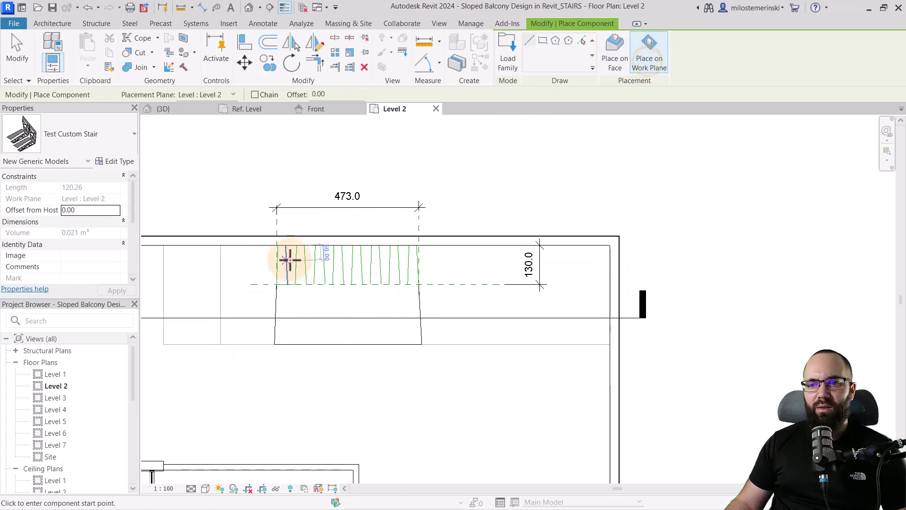
scroll(290, 259, "up", 3)
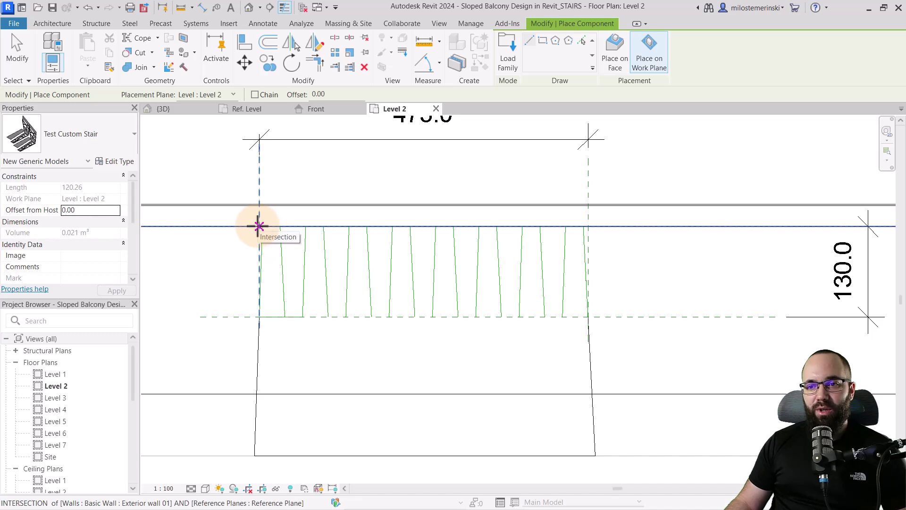
left_click(259, 226)
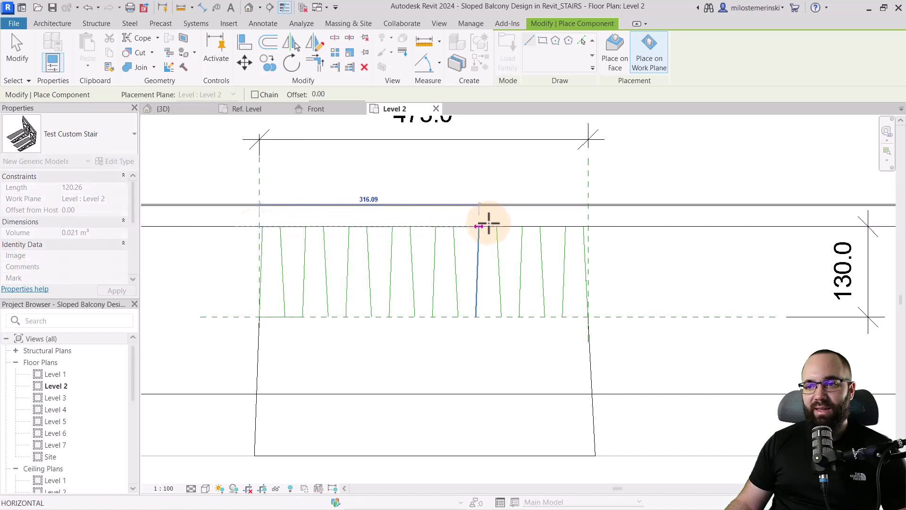
left_click(588, 226)
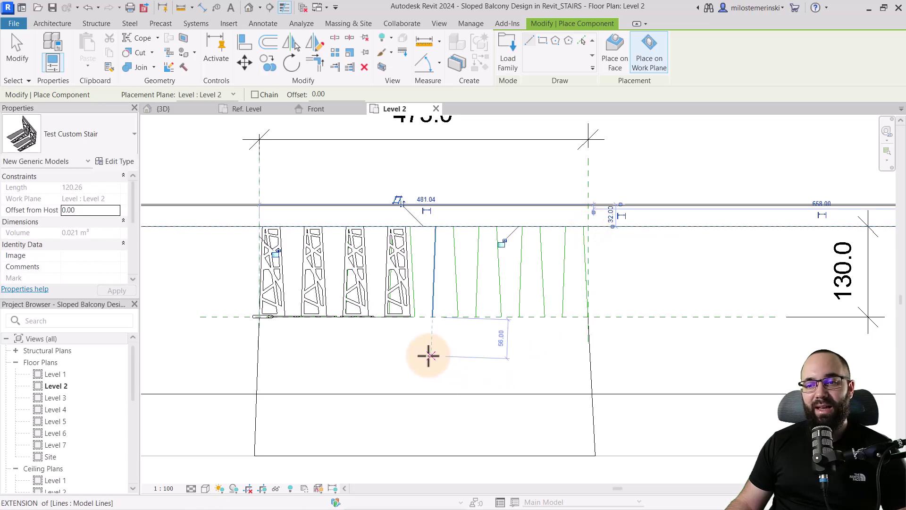
key("Escape")
key("Escape")
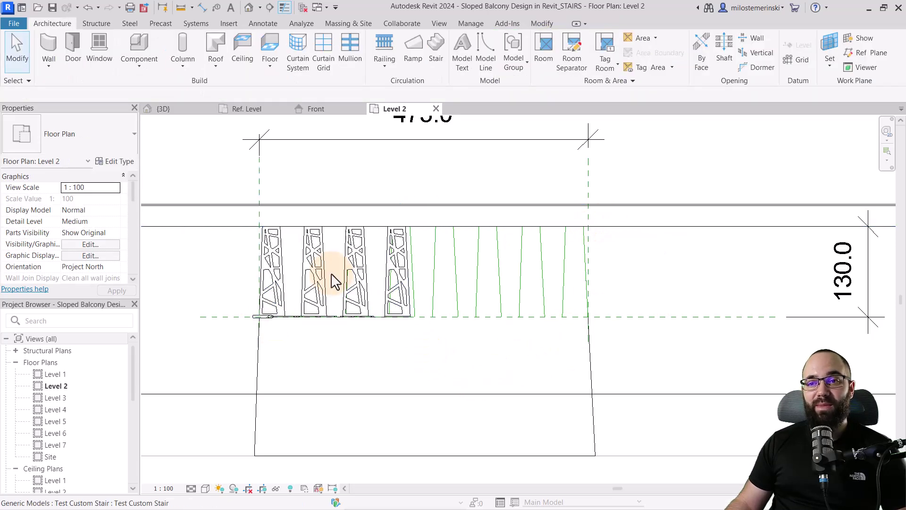
In Section 2, move the stair down 268.8 so its foot rests on the lower floor
scroll(398, 213, "down", 5)
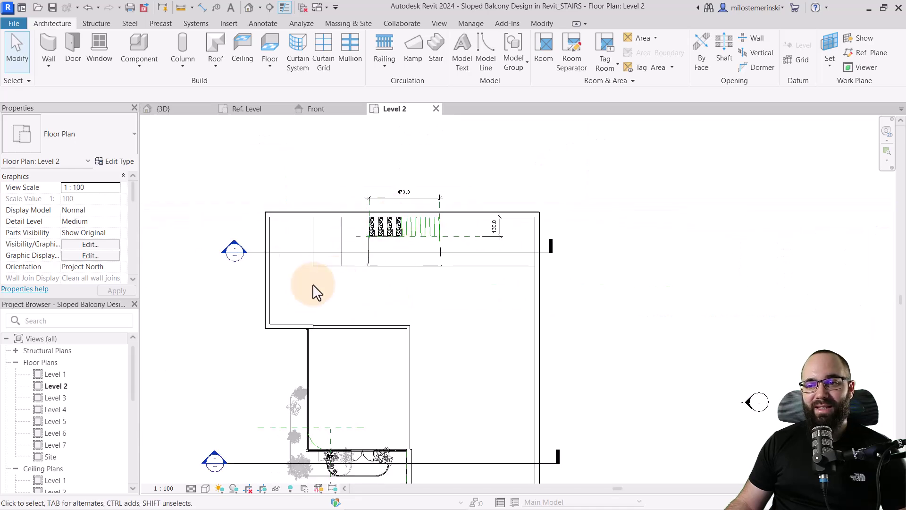
double_click(231, 244)
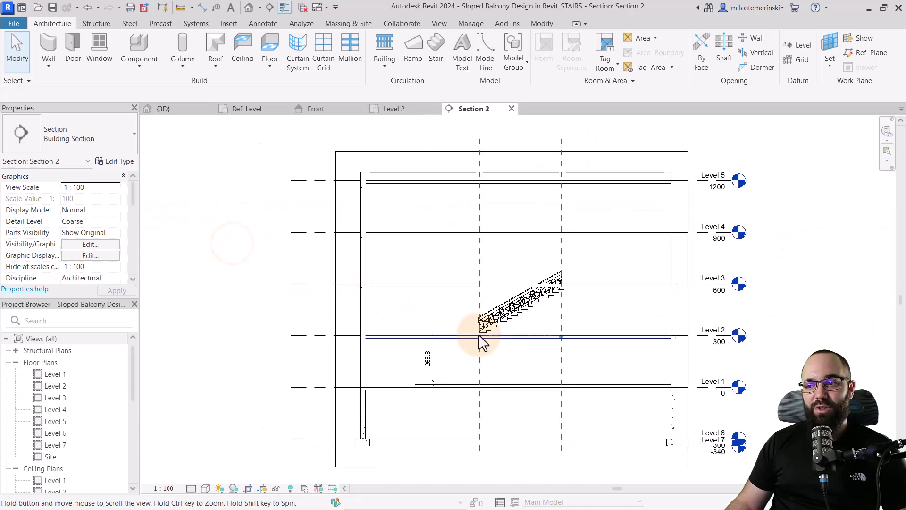
middle_click_drag(479, 340, 286, 331)
scroll(285, 324, "up", 3)
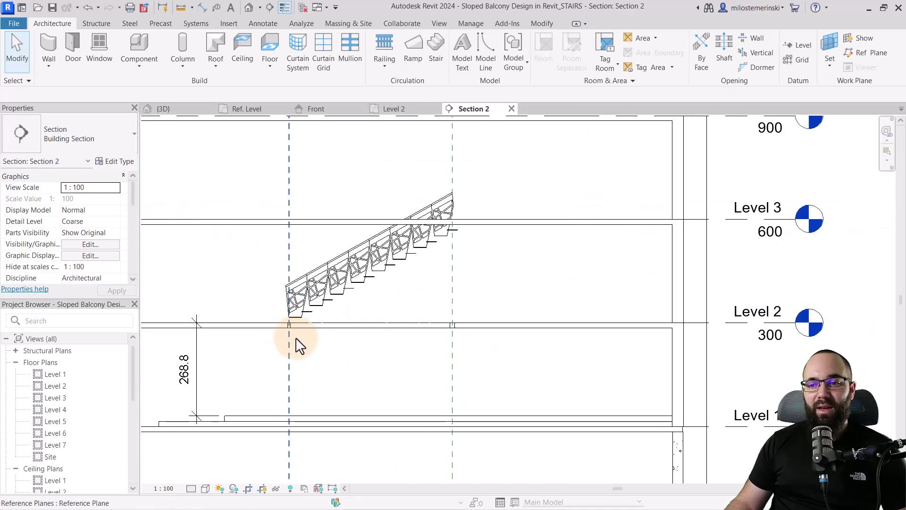
left_click(333, 291)
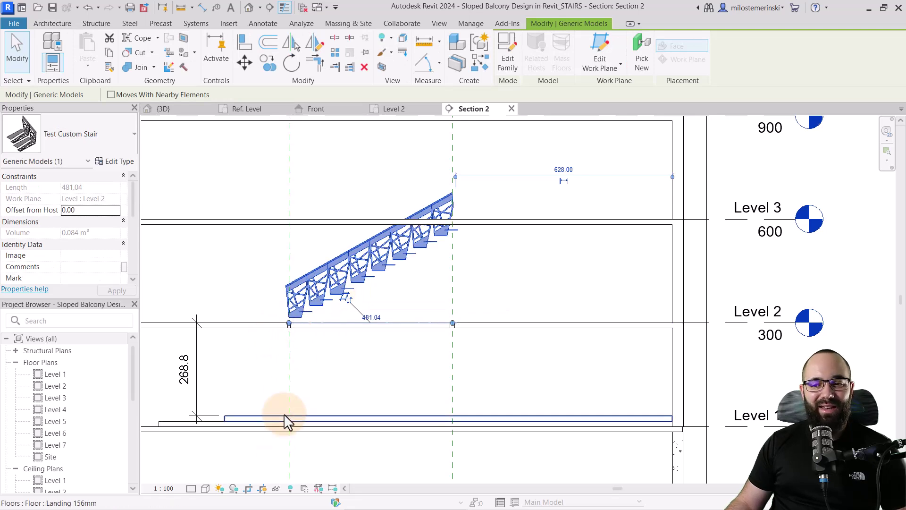
left_click(244, 66)
scroll(299, 330, "up", 2)
scroll(299, 337, "up", 2)
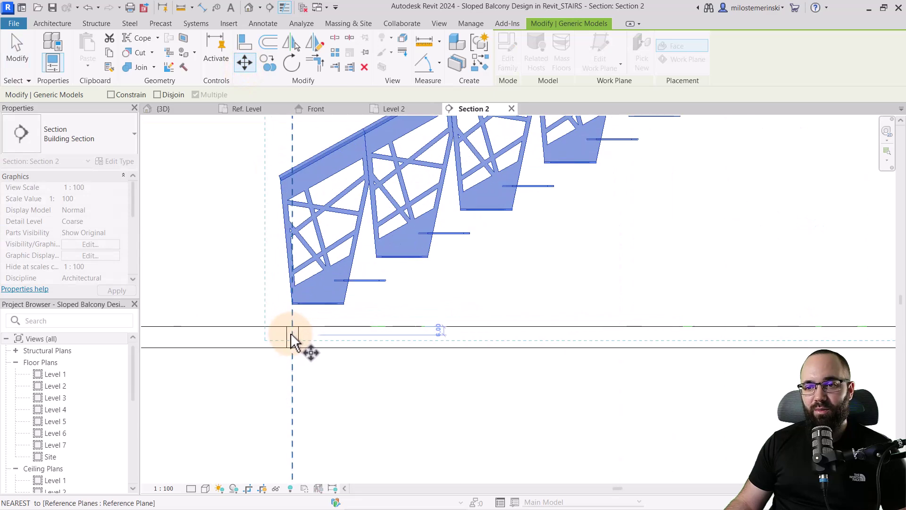
left_click(298, 326)
middle_click_drag(314, 441, 242, 296)
left_click(235, 301)
scroll(310, 370, "down", 3)
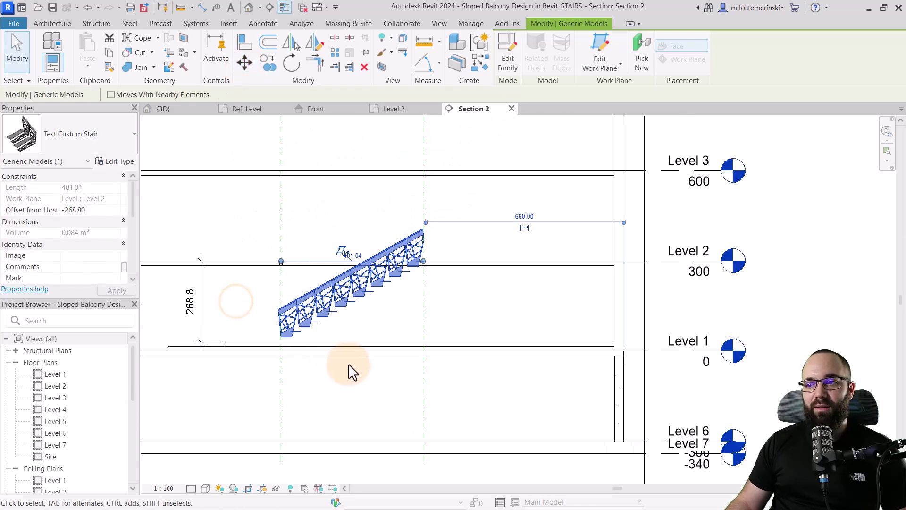
middle_click_drag(350, 370, 343, 388)
key("Escape")
Open the Level 1 floor plan
scroll(295, 349, "up", 4)
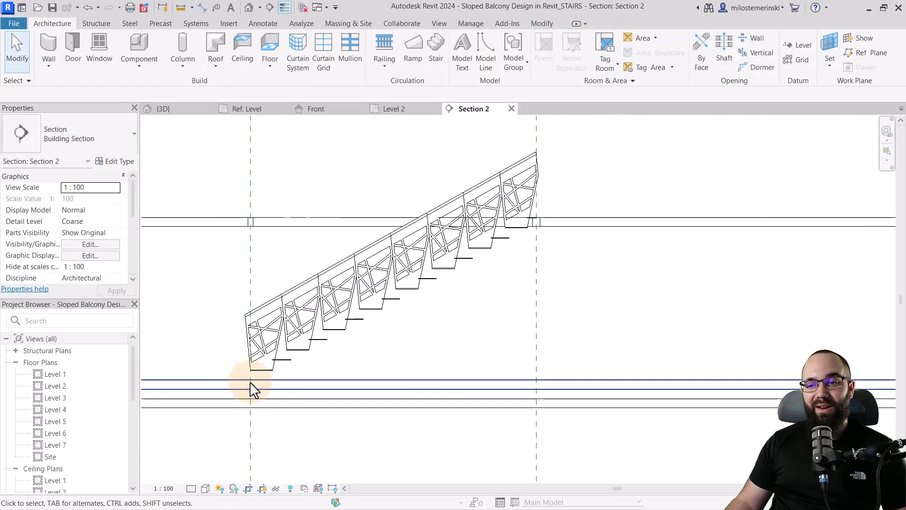
scroll(351, 306, "down", 2)
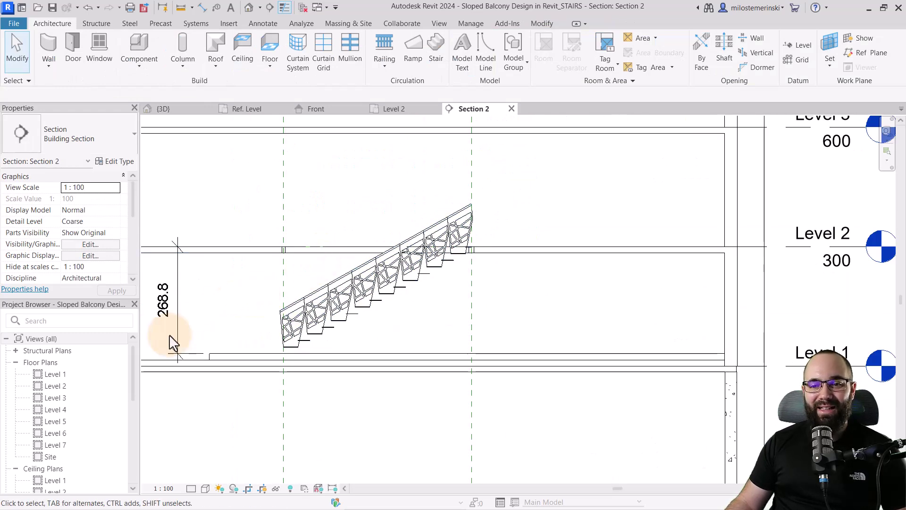
scroll(356, 279, "down", 2)
double_click(656, 325)
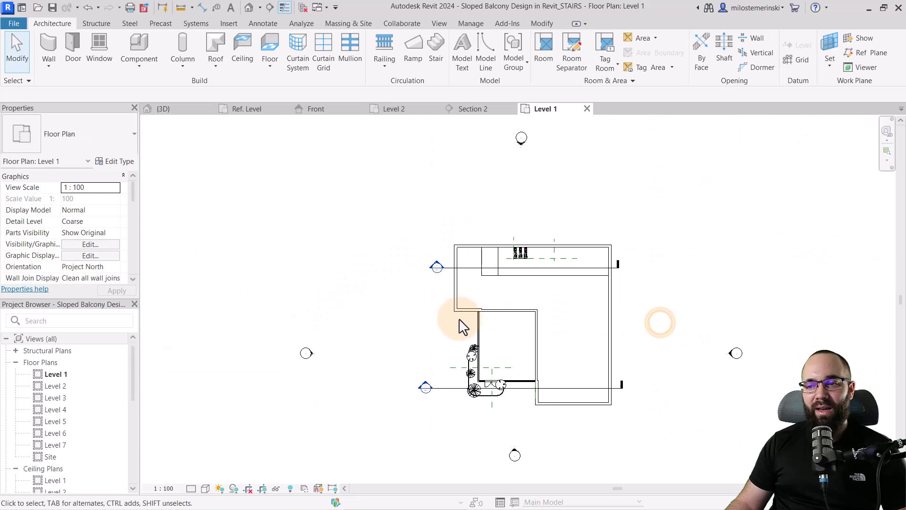
Create a perspective camera in the Level 1 plan, placed below the balcony and aimed at the stair
middle_click_drag(461, 324, 262, 344)
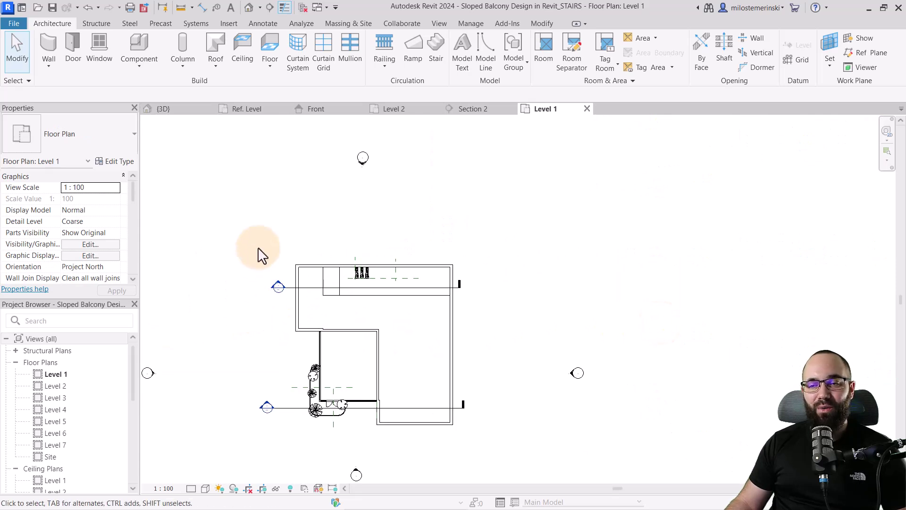
left_click(260, 8)
left_click(262, 38)
scroll(354, 297, "up", 2)
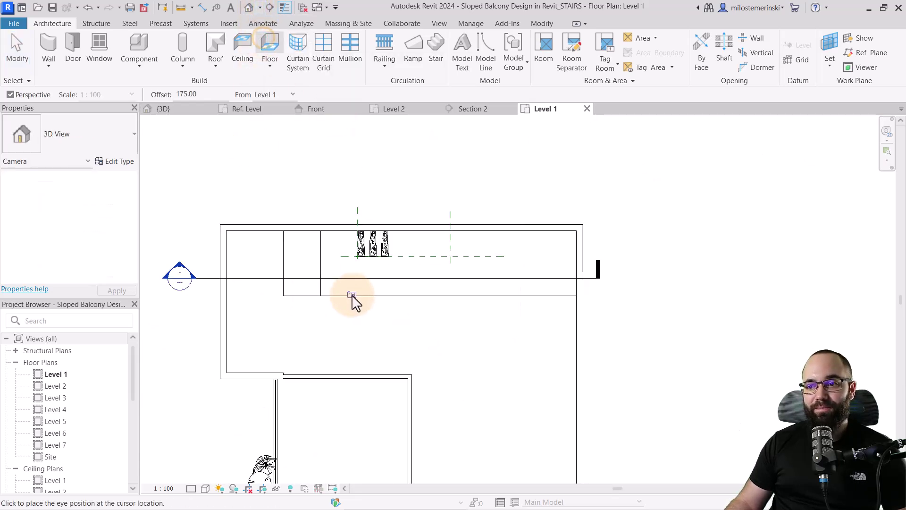
left_click(309, 324)
left_click(440, 191)
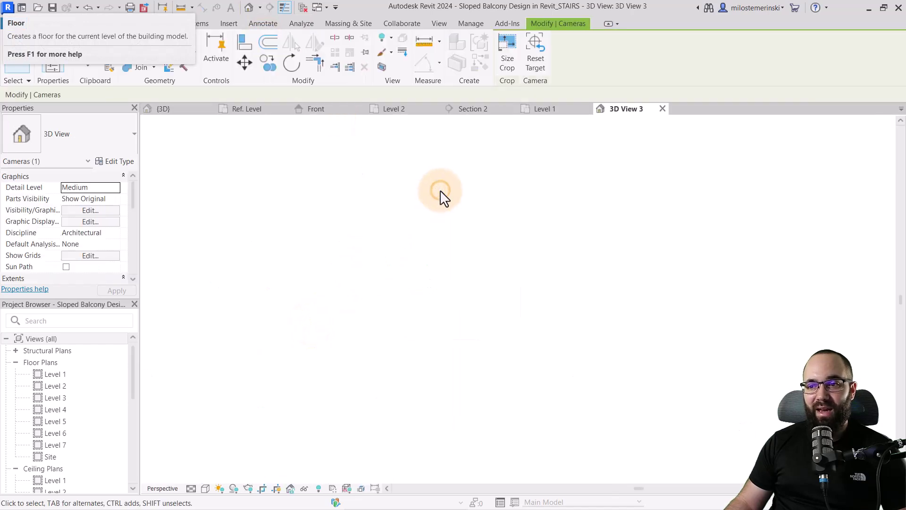
left_click(538, 368)
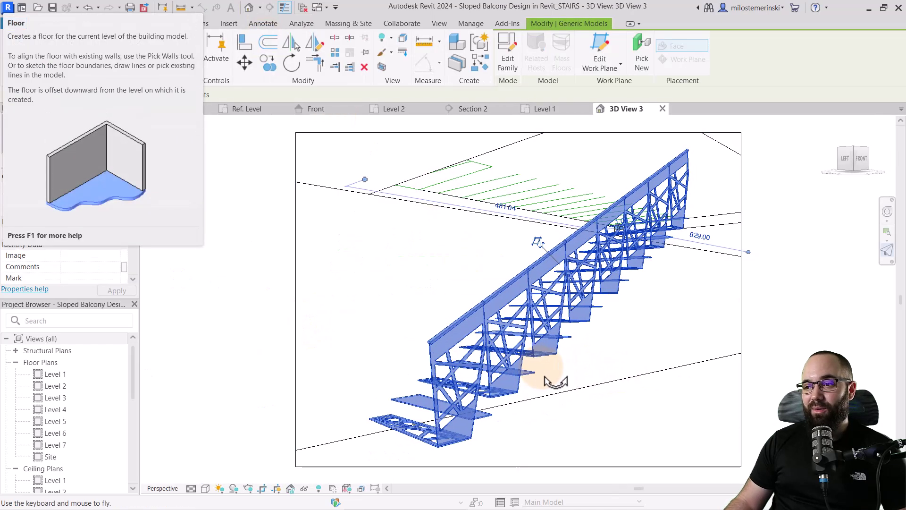
middle_click_drag(546, 377, 568, 376, "shift")
left_click(568, 371)
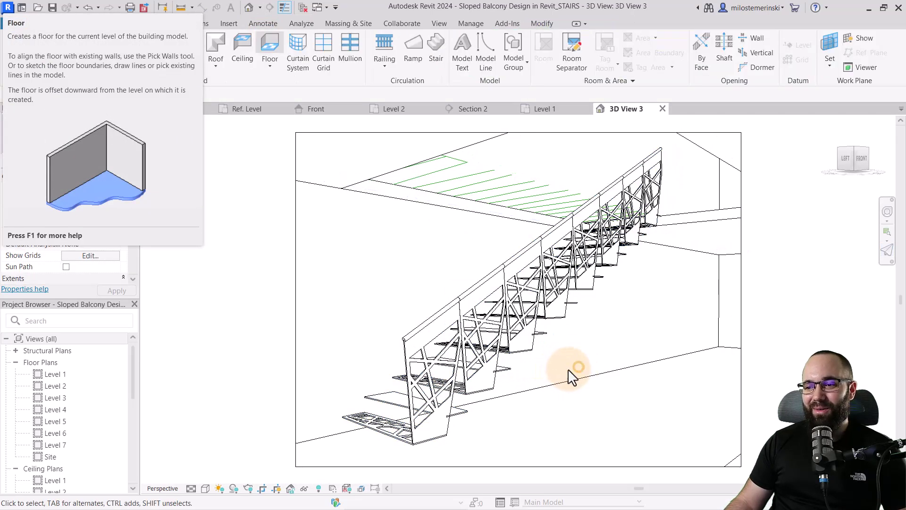
Set the camera view's visual style to Shaded and orbit slightly around the stair
left_click(190, 488)
left_click(213, 442)
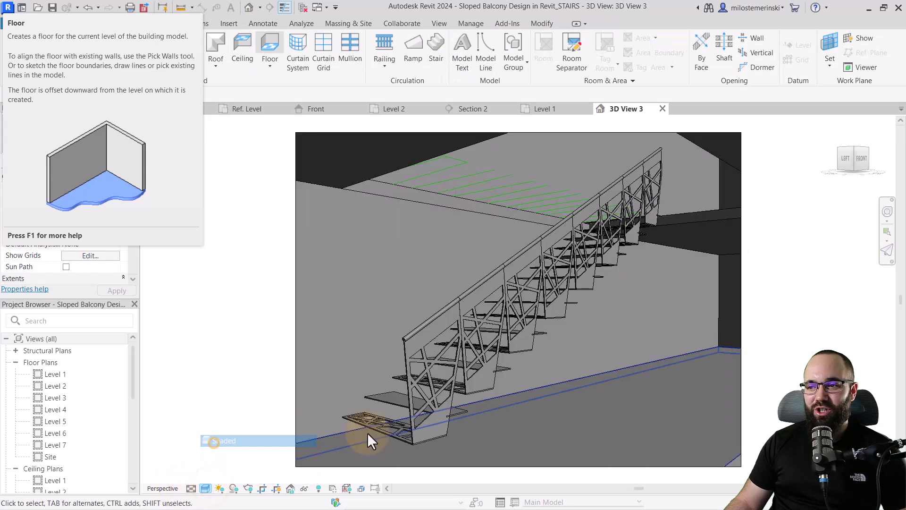
right_click(567, 409)
mouse_move(567, 409)
middle_mouse_down("shift")
mouse_move(545, 404)
mouse_move(582, 419)
mouse_move(561, 405)
middle_mouse_up("shift")
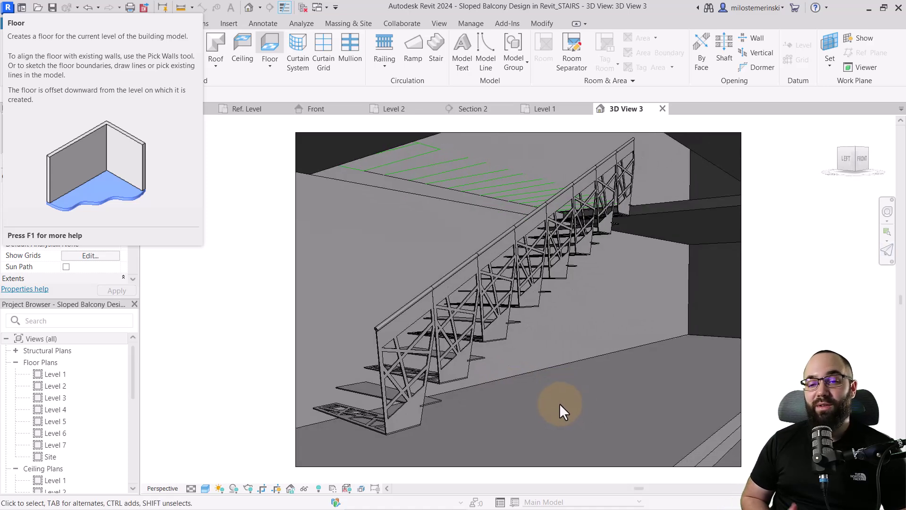
left_click(214, 309)
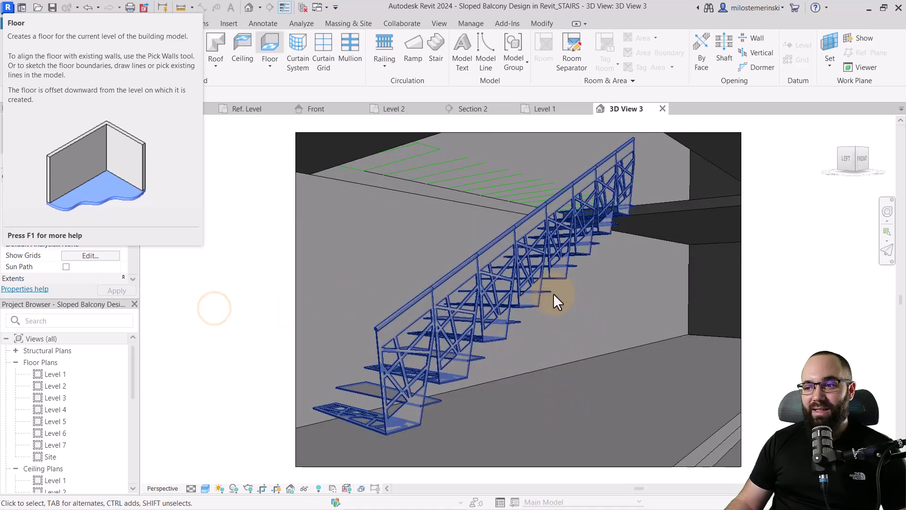